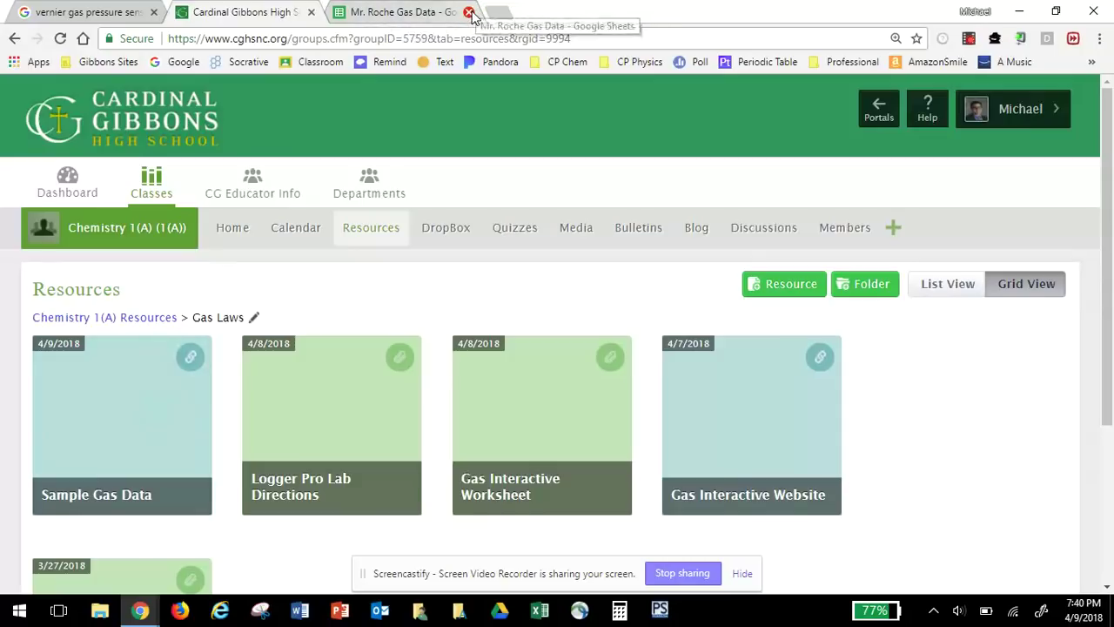
# Open the Sample Gas Data resource and make a copy of it named with the teacher's name followed by "Gas Data"
pyautogui.click(442, 13)
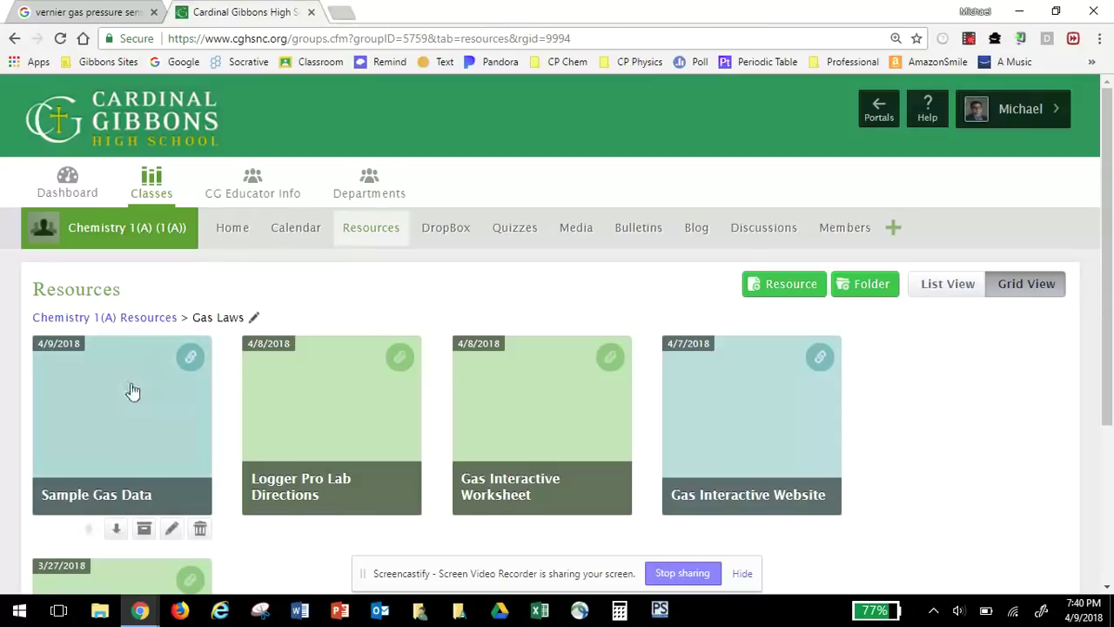
pyautogui.click(131, 388)
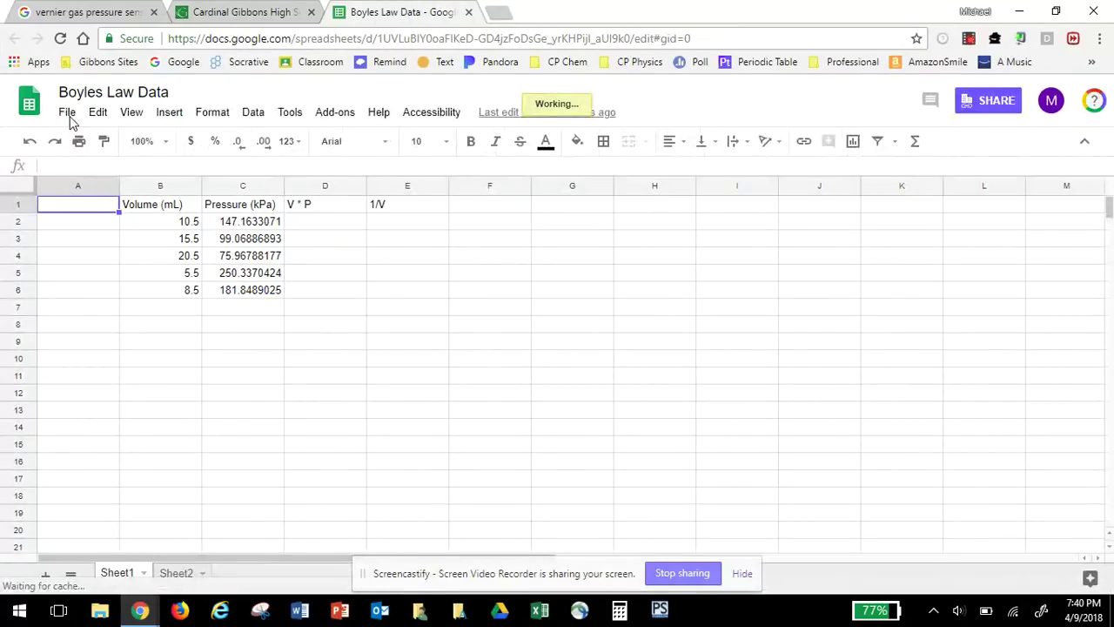
pyautogui.click(69, 118)
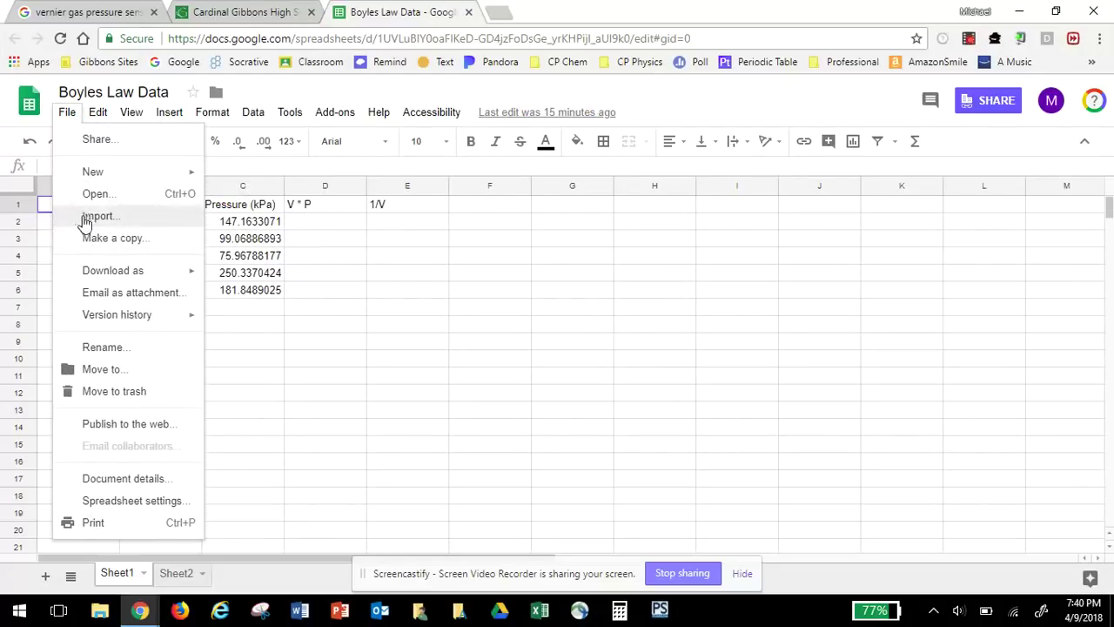
pyautogui.click(112, 237)
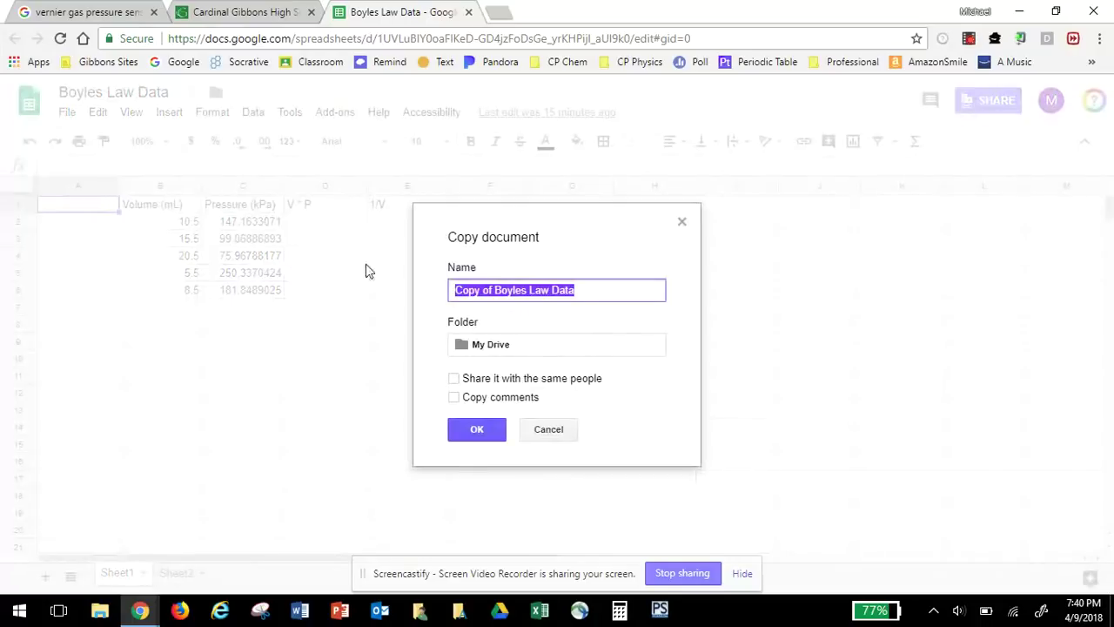
pyautogui.write('Mr. ')
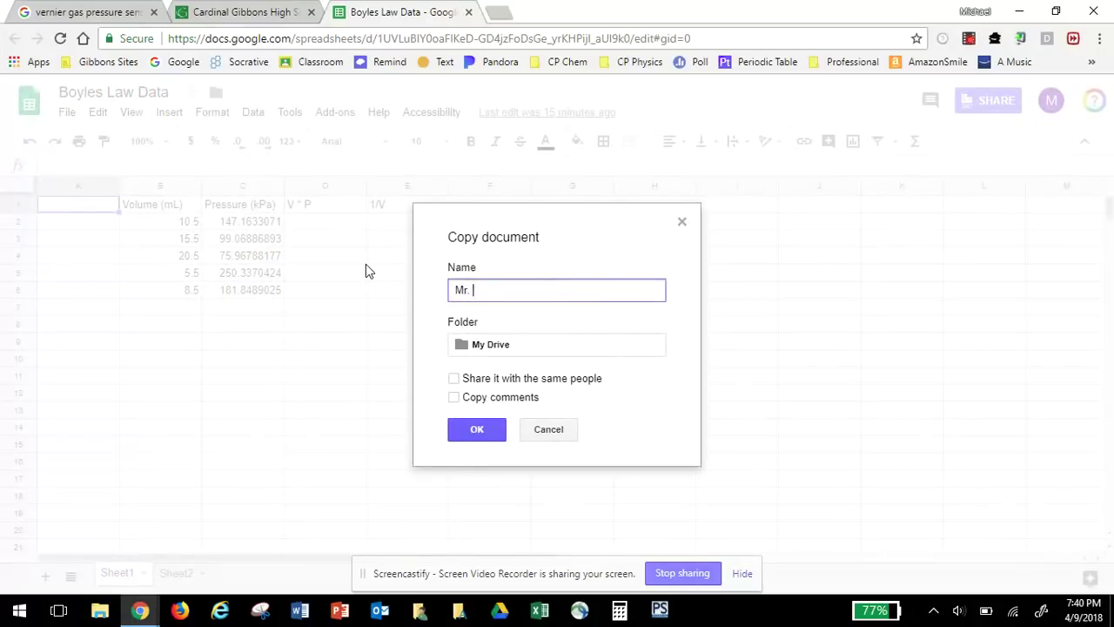
pyautogui.write('Roche Gas Data')
pyautogui.press('Return')
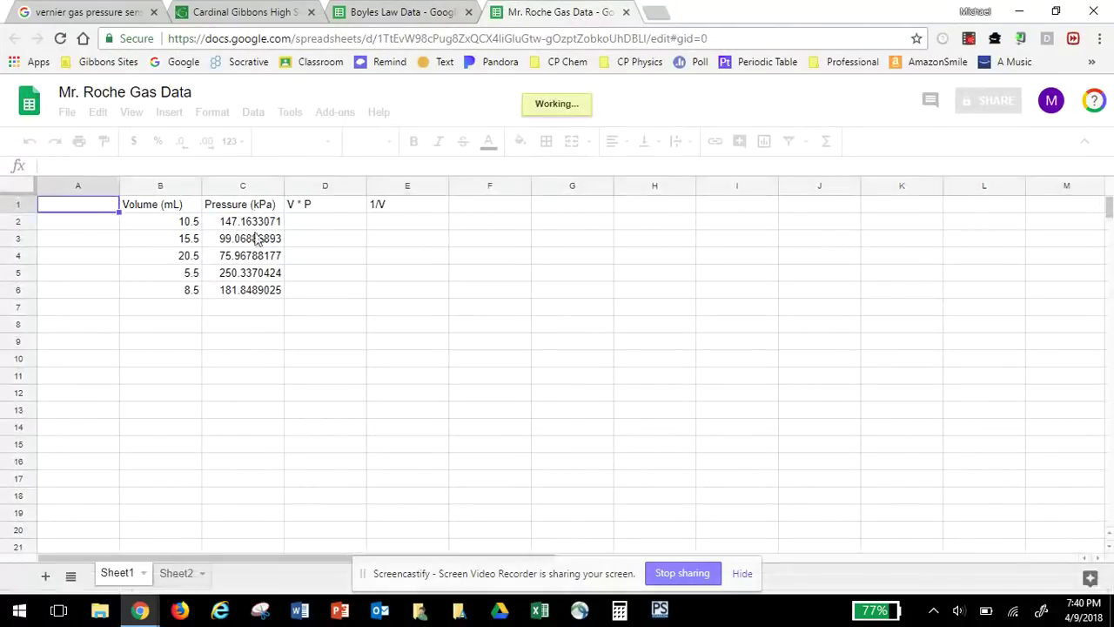
# Sort the range B1:C6 by Volume (mL) in ascending order, treating the first row as a header
pyautogui.moveTo(156, 208); pyautogui.dragTo(238, 292)
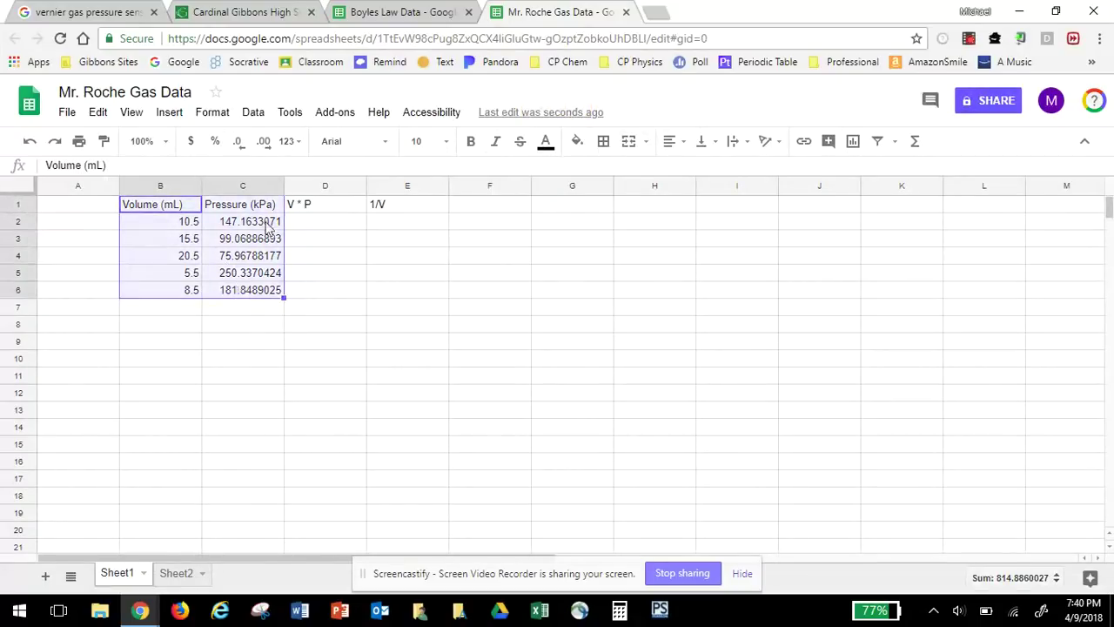
pyautogui.click(250, 115)
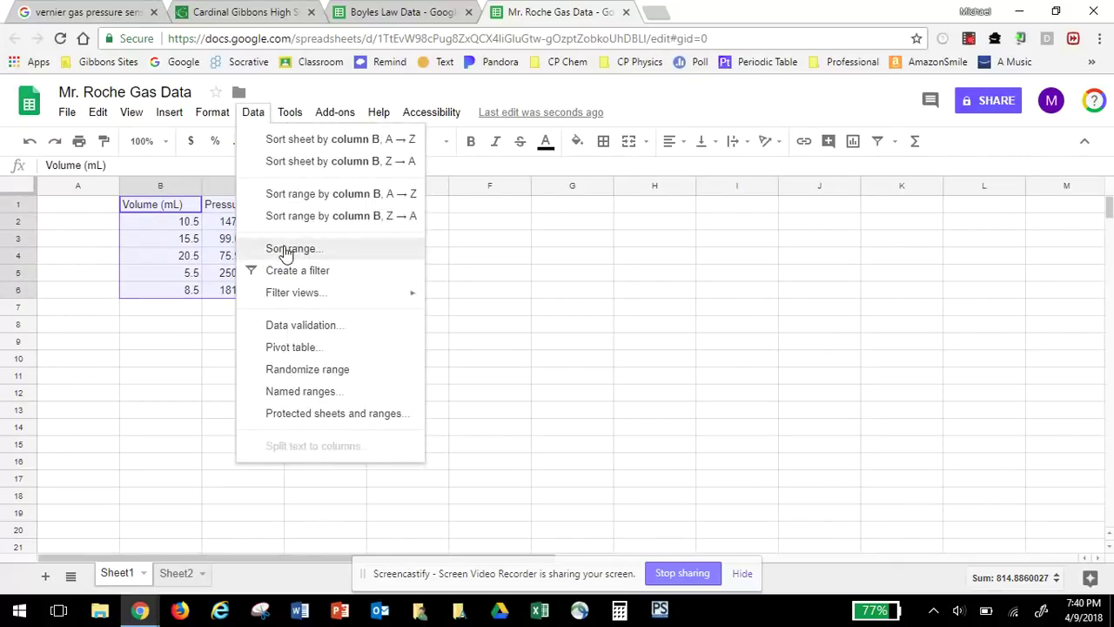
pyautogui.click(290, 249)
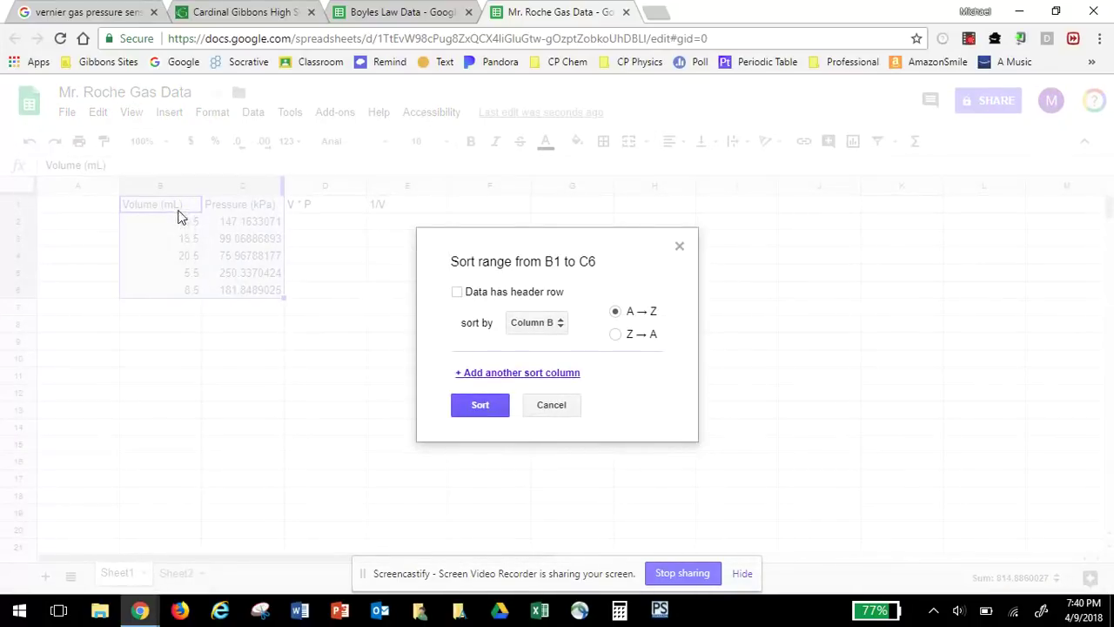
pyautogui.click(458, 293)
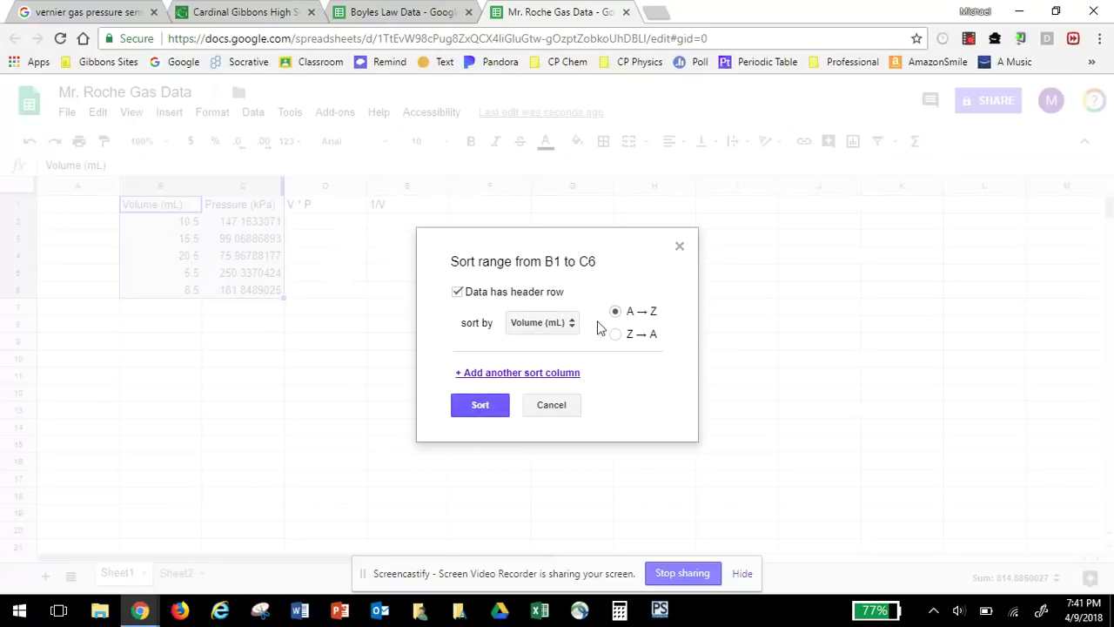
pyautogui.click(488, 407)
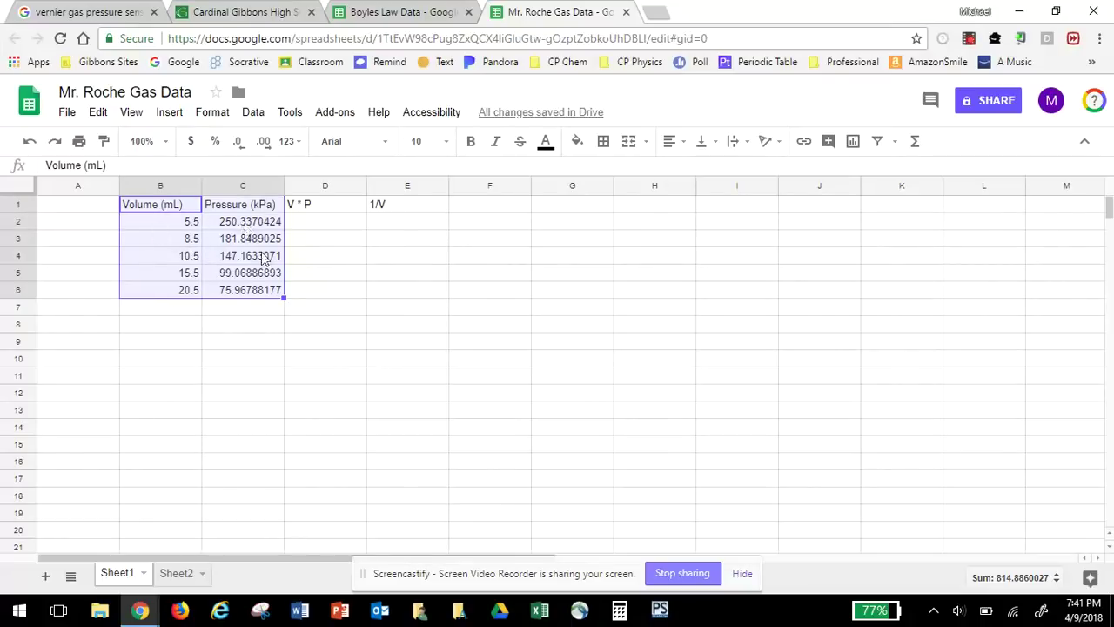
# Look at the gas pressure sensor and syringe picture in the image search results
pyautogui.click(326, 227)
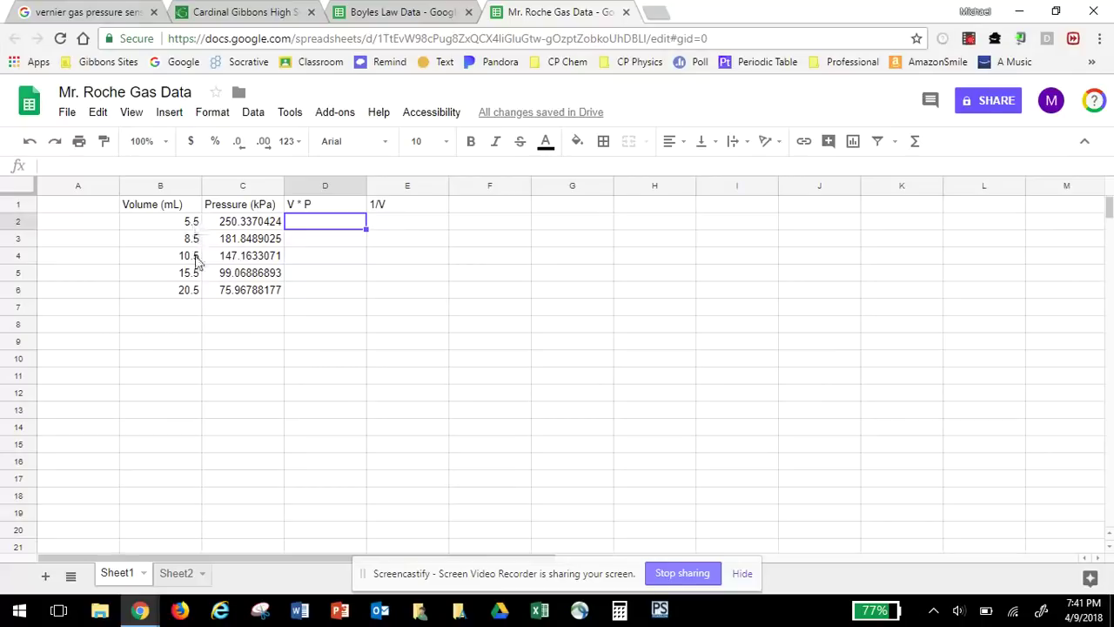
pyautogui.click(78, 12)
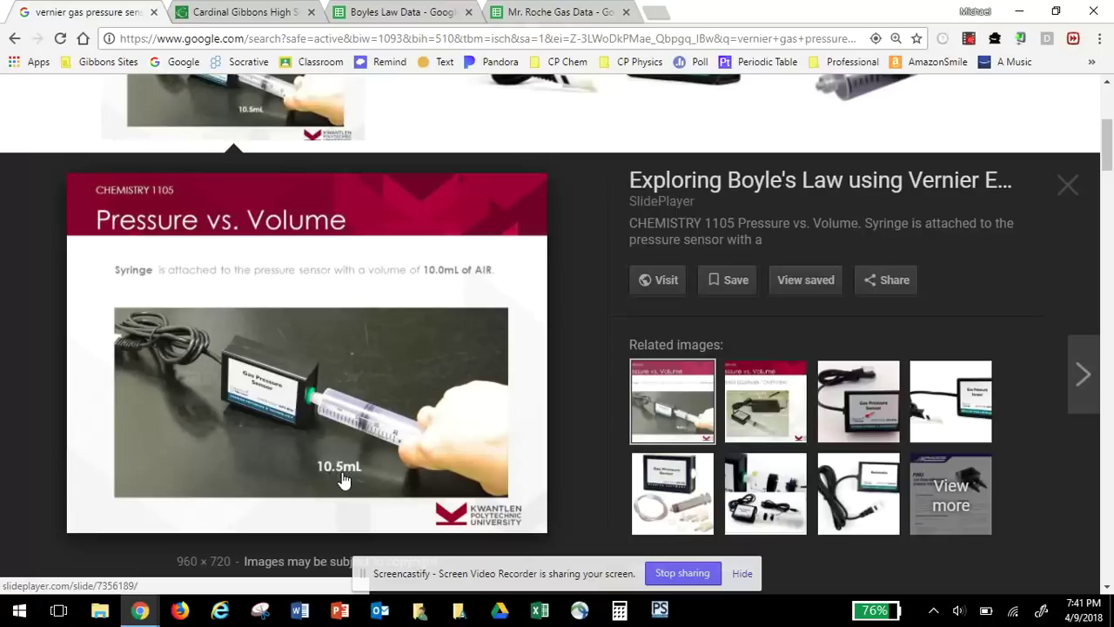
# Write the line equation "y = mx + b" in cell C10 of the original Boyles Law Data spreadsheet
pyautogui.click(397, 17)
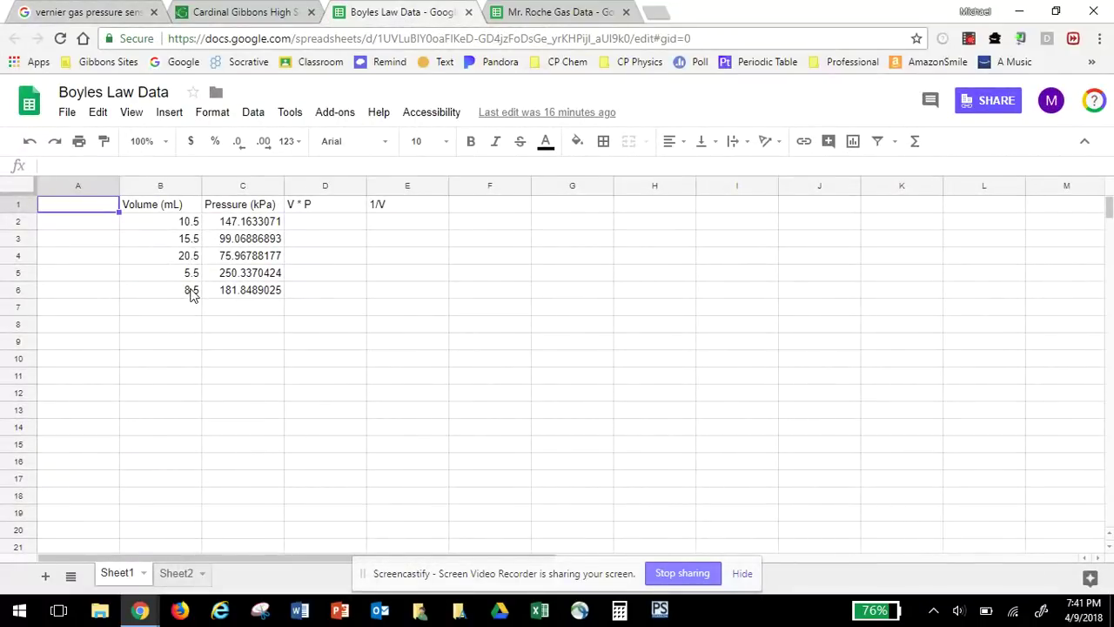
pyautogui.click(211, 360)
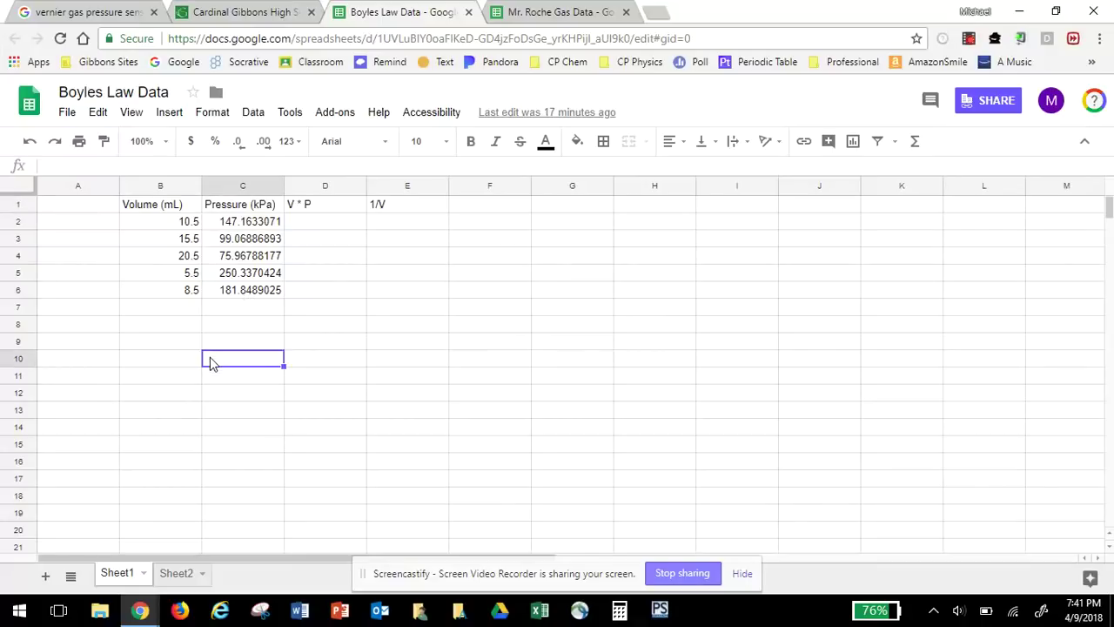
pyautogui.write('y = mx + b')
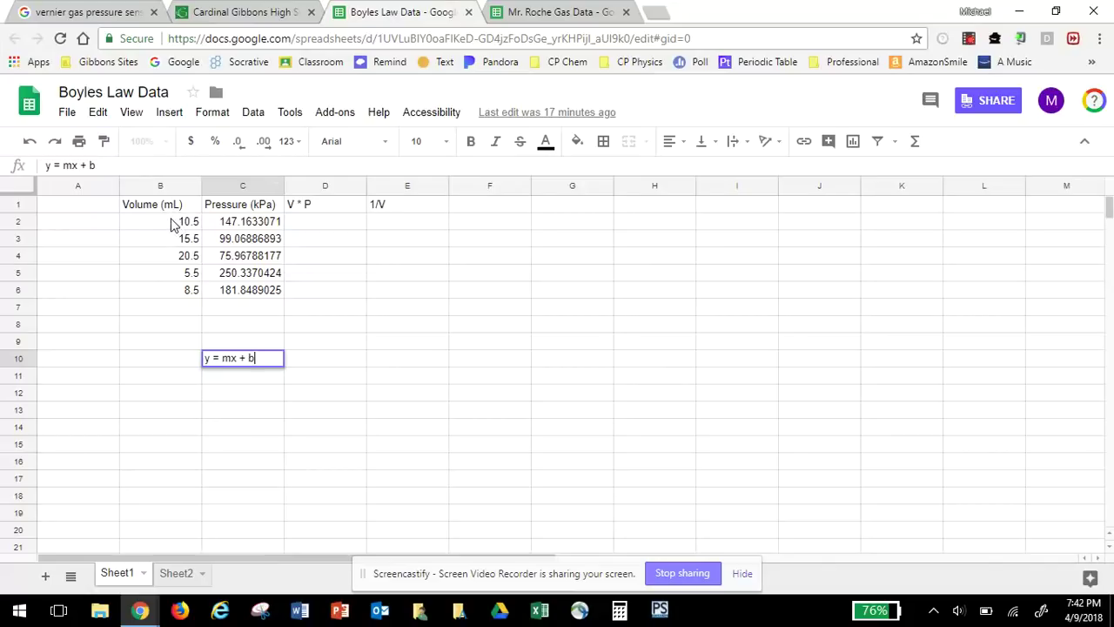
# Insert a chart of the volume and pressure data in B2:C6 and change its type to a scatter chart
pyautogui.moveTo(168, 221); pyautogui.dragTo(224, 289)
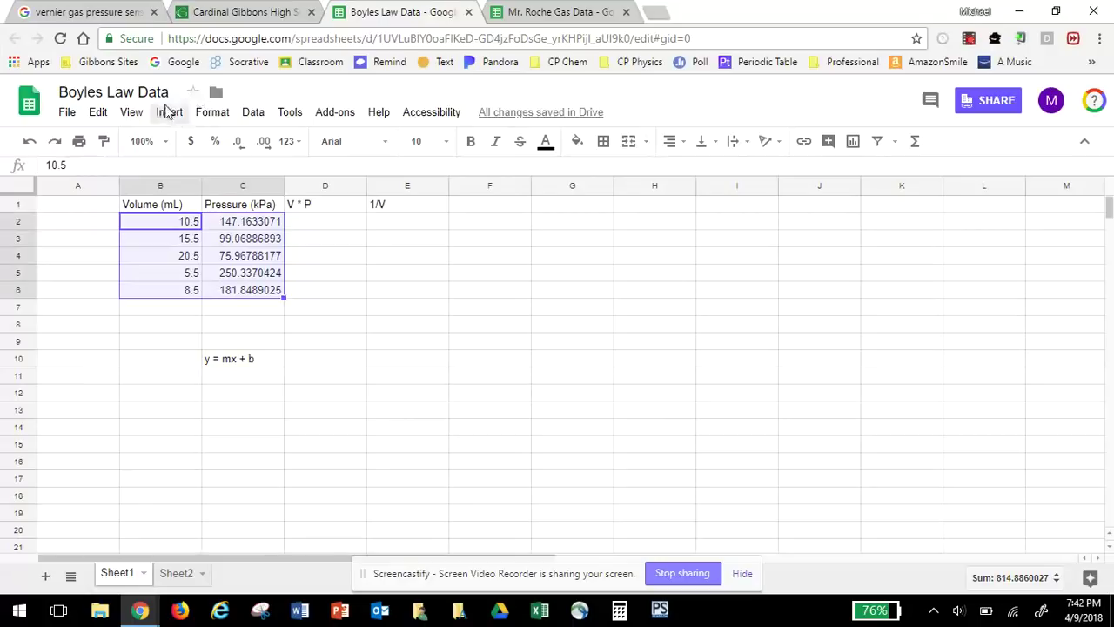
pyautogui.click(253, 114)
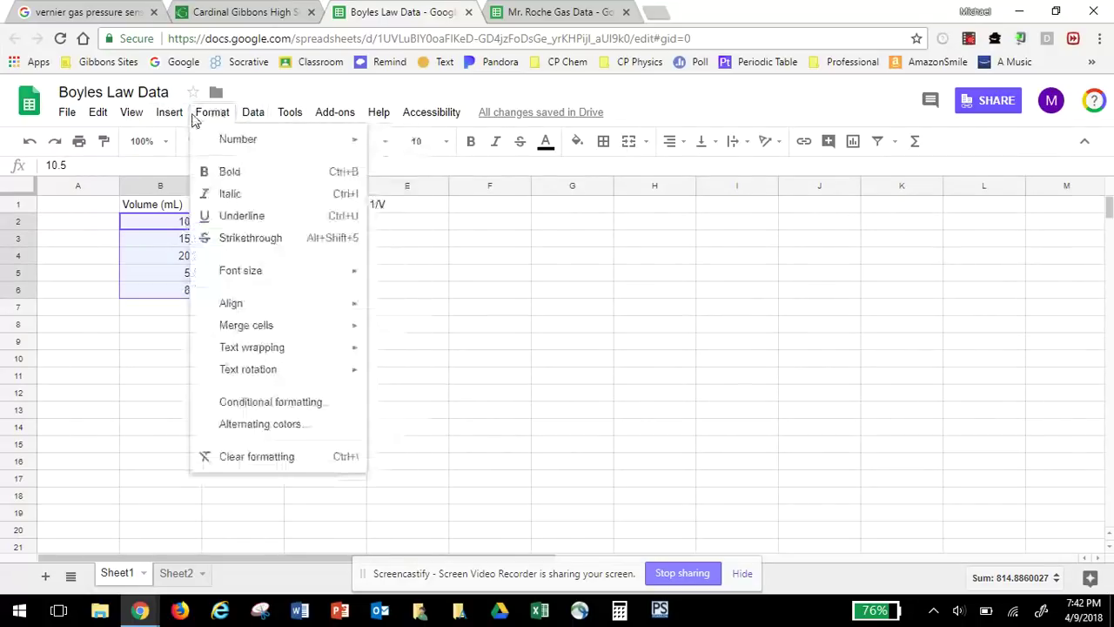
pyautogui.moveTo(167, 114)
pyautogui.click(189, 302)
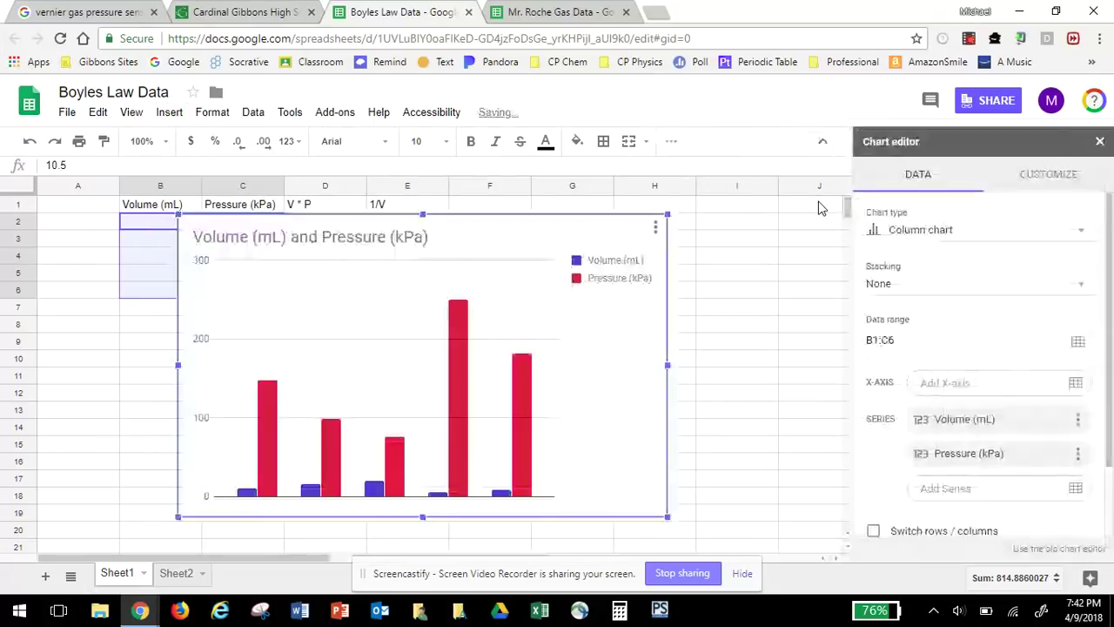
pyautogui.click(924, 240)
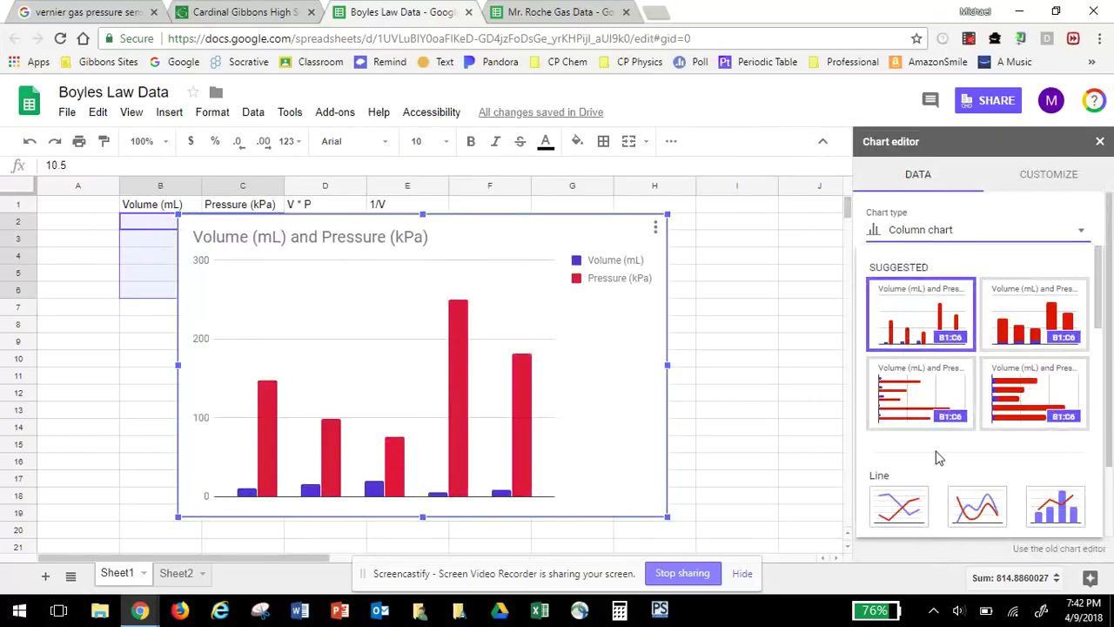
pyautogui.scroll(-3, 938, 456)
pyautogui.scroll(-4, 932, 462)
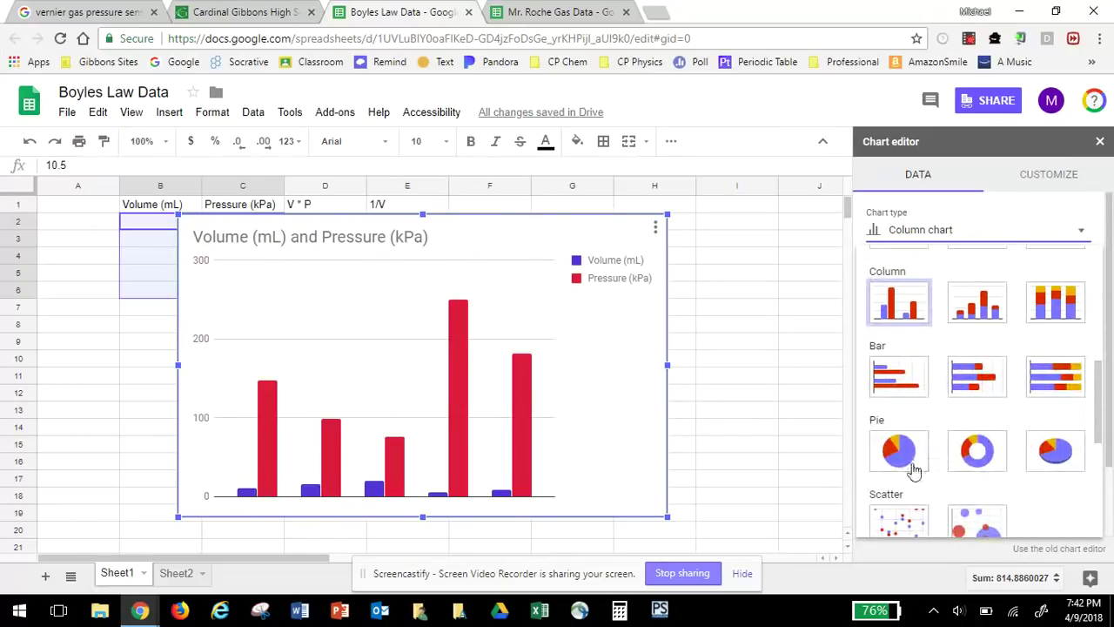
pyautogui.click(921, 519)
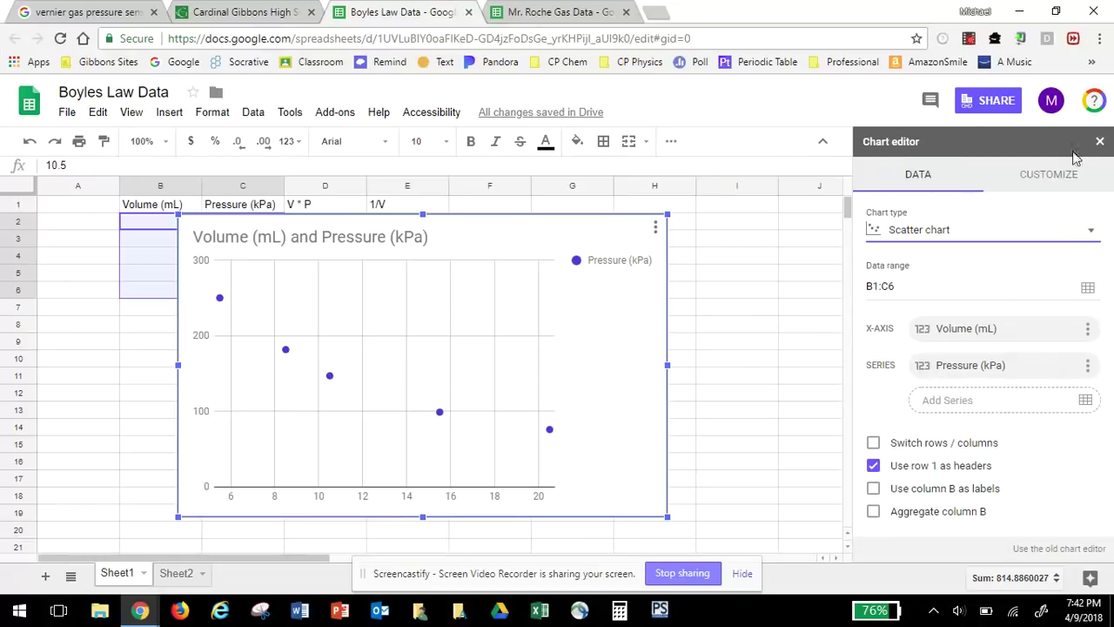
pyautogui.click(1099, 142)
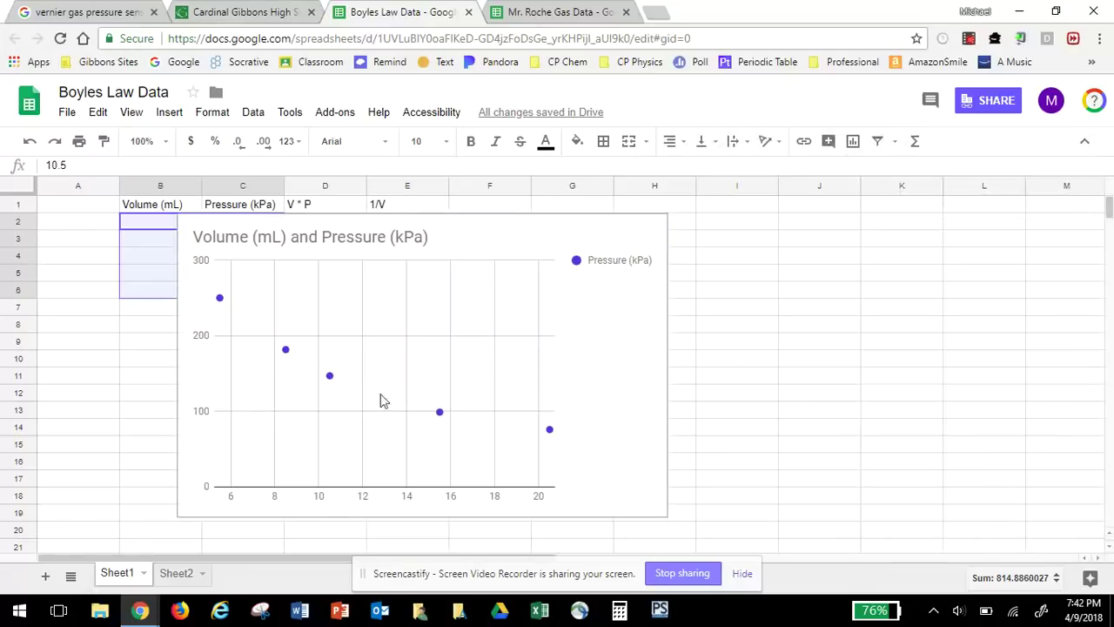
# Move the scatter chart clear of the data table so that it starts at column H near row 1
pyautogui.click(541, 208)
pyautogui.moveTo(541, 208); pyautogui.dragTo(694, 227)
pyautogui.moveTo(502, 252); pyautogui.dragTo(939, 246)
pyautogui.doubleClick(740, 389)
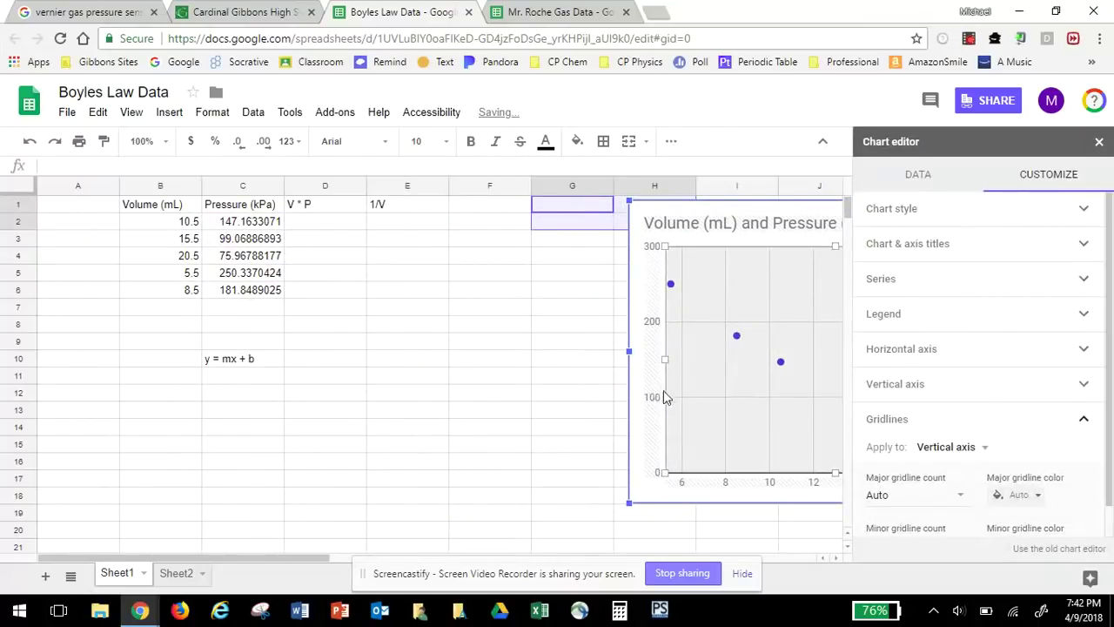
pyautogui.click(1099, 141)
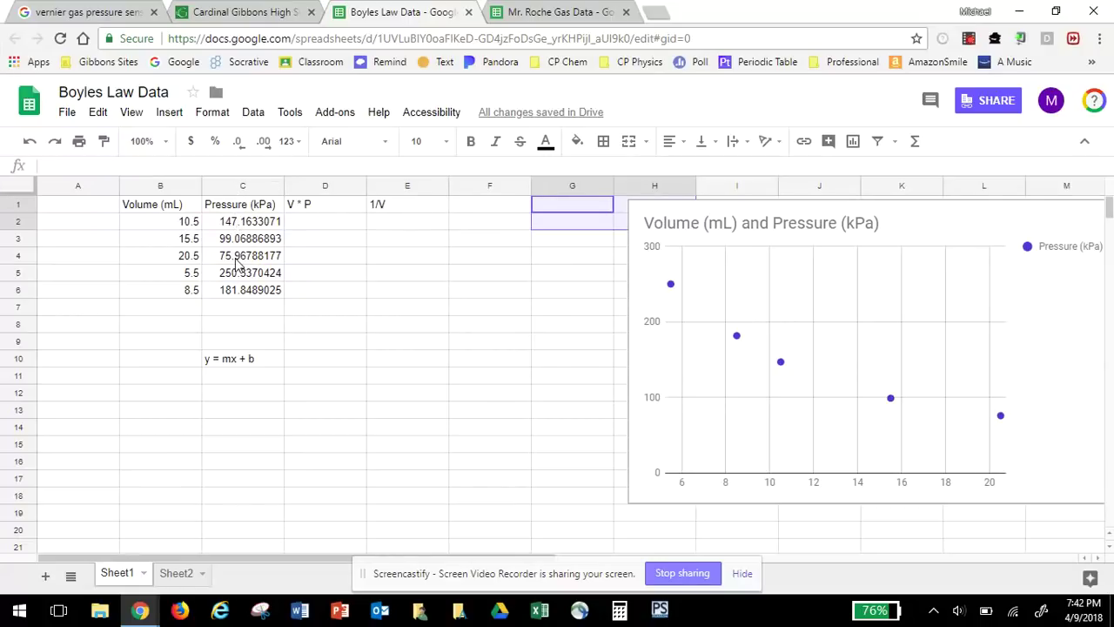
# In the copied gas data spreadsheet, enter the formula =B2*C2 in cell D2 under V * P
pyautogui.click(517, 12)
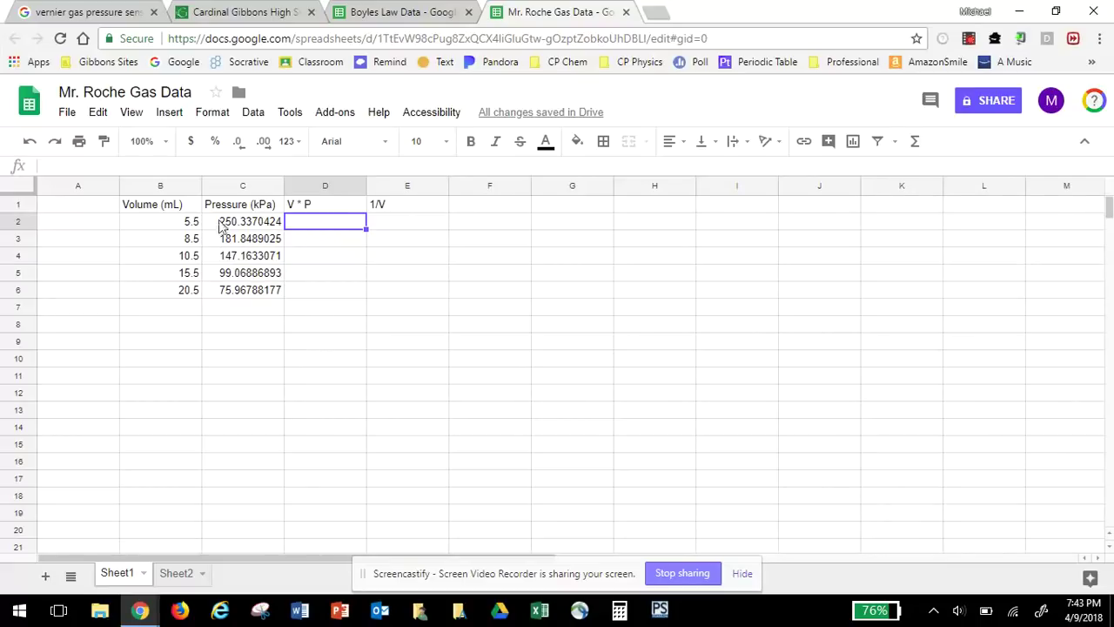
pyautogui.doubleClick(311, 221)
pyautogui.write('=')
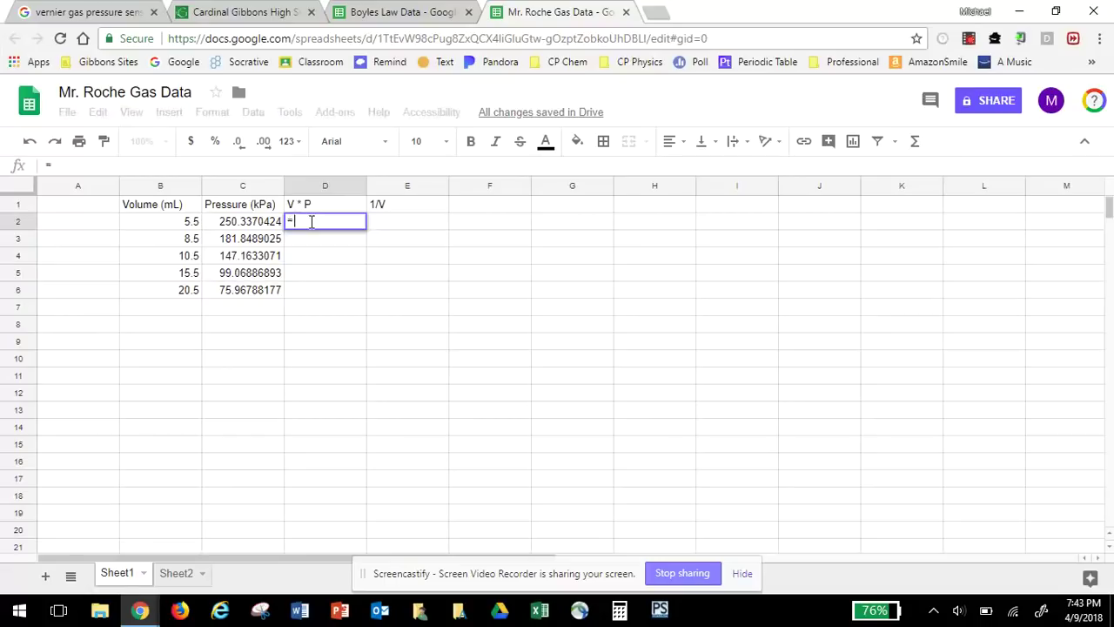
pyautogui.click(168, 225)
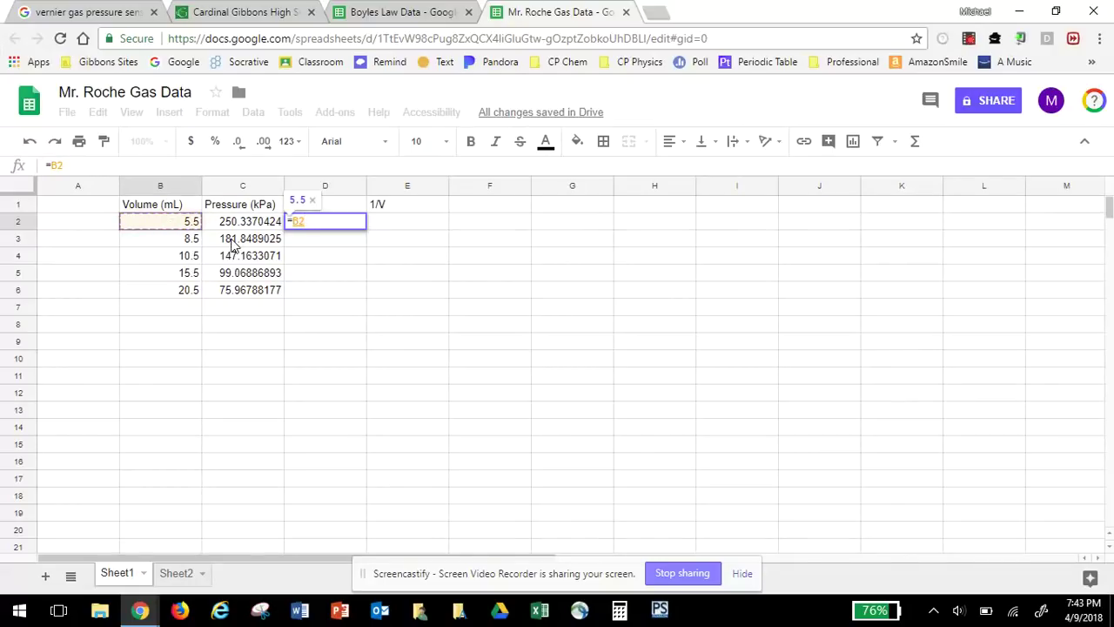
pyautogui.write('*')
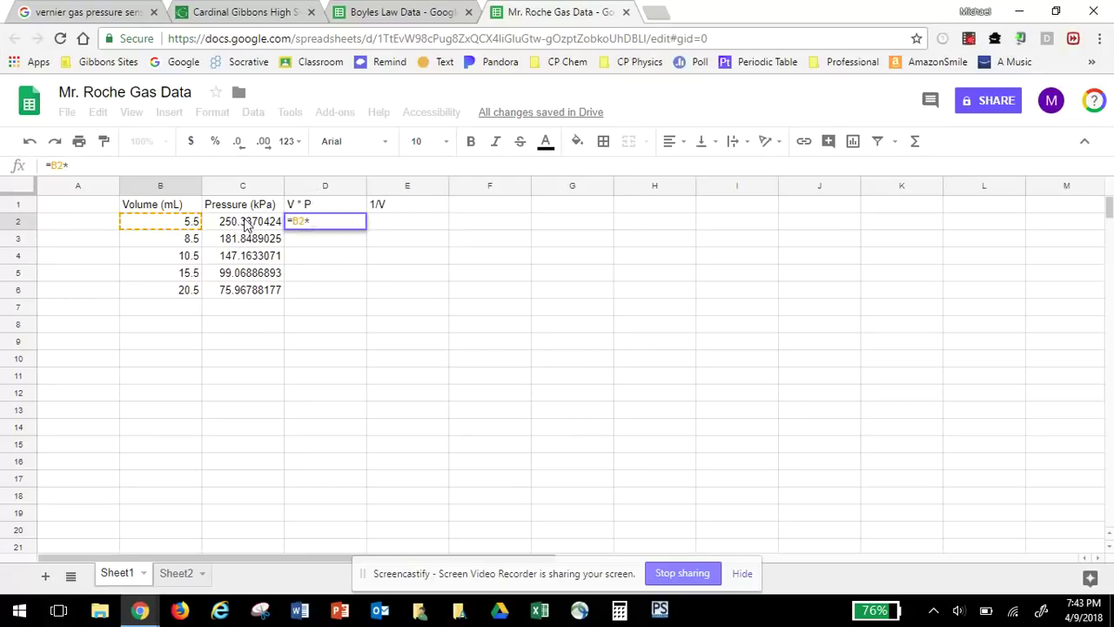
pyautogui.click(247, 224)
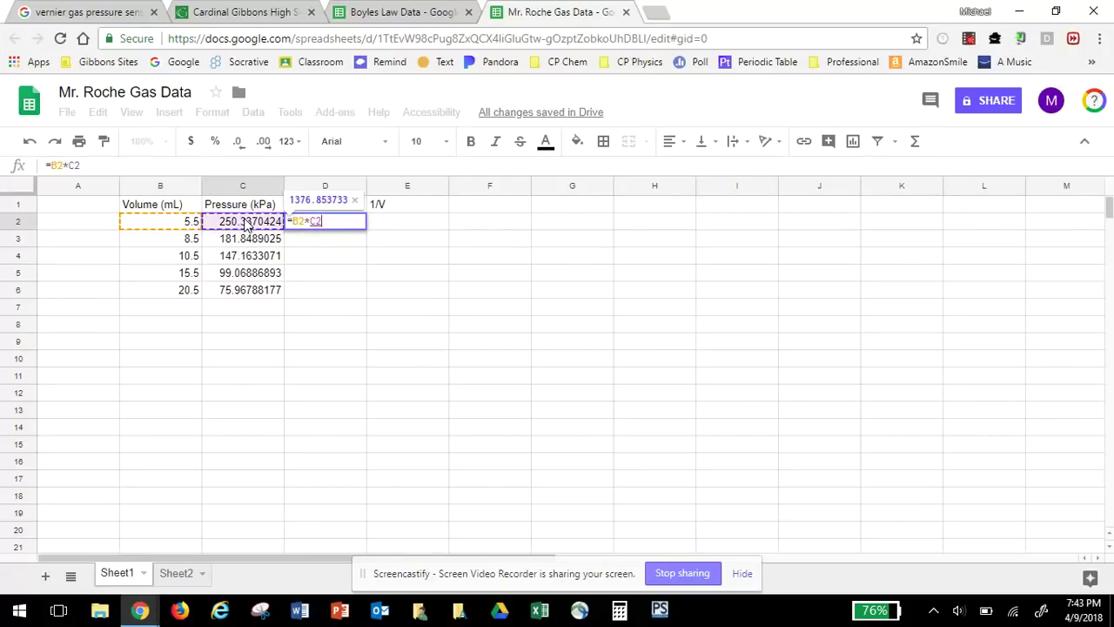
pyautogui.press('Return')
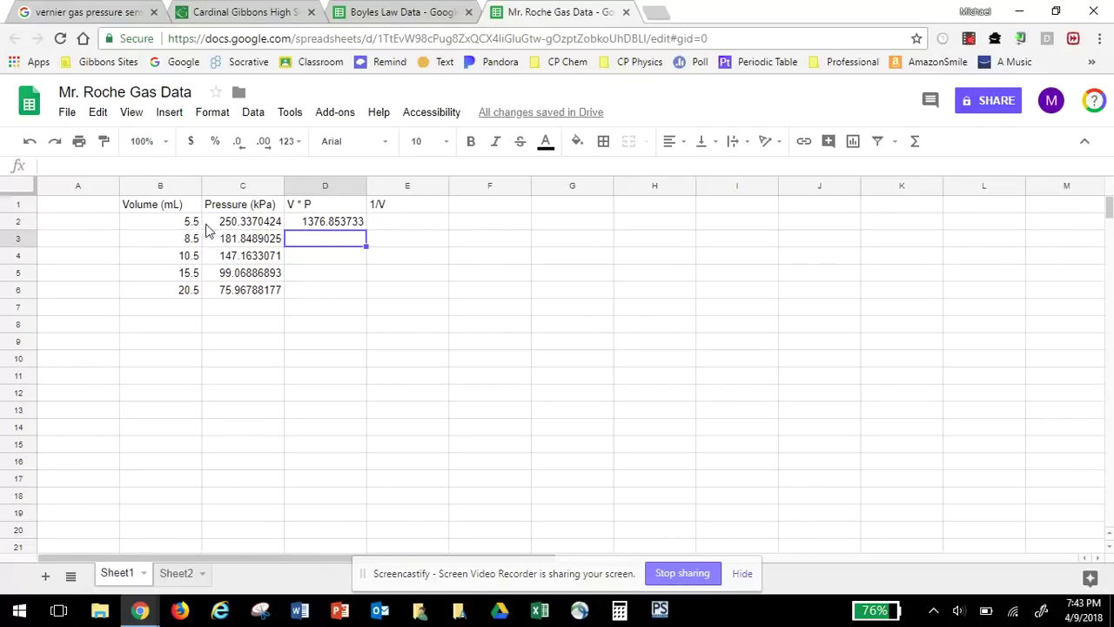
# Fill the V * P formula from D2 down through D6
pyautogui.click(321, 224)
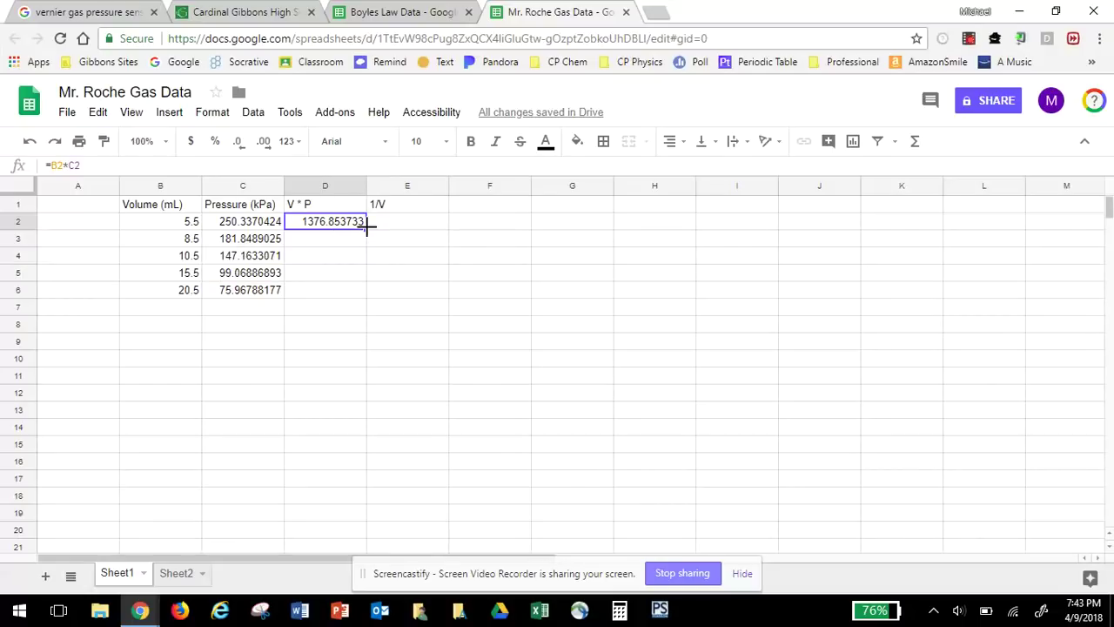
pyautogui.moveTo(366, 228); pyautogui.dragTo(359, 289)
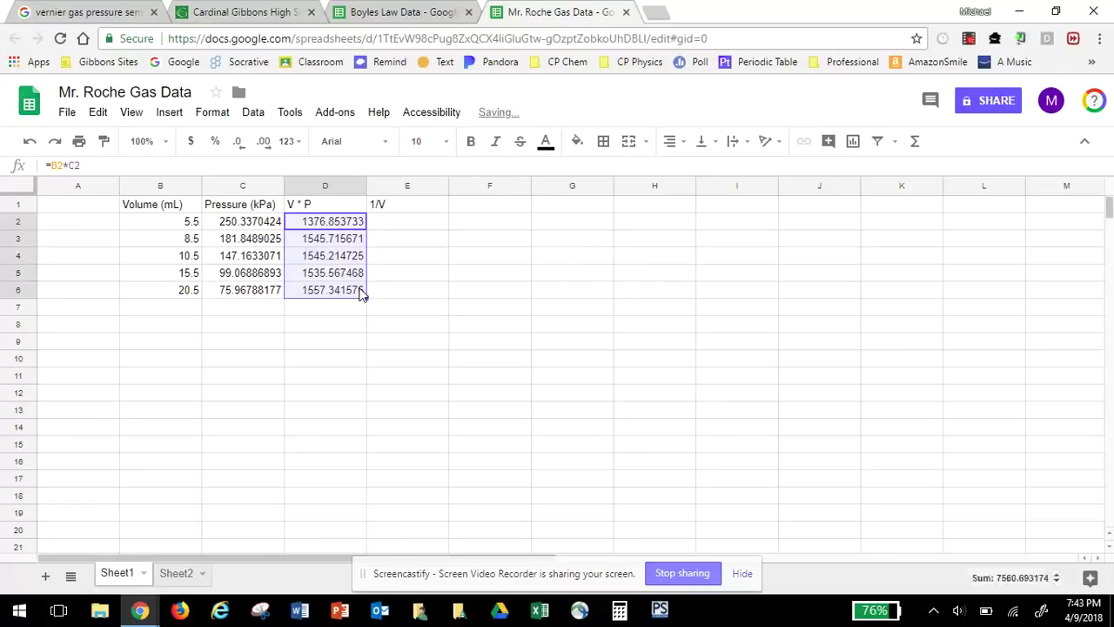
pyautogui.click(329, 330)
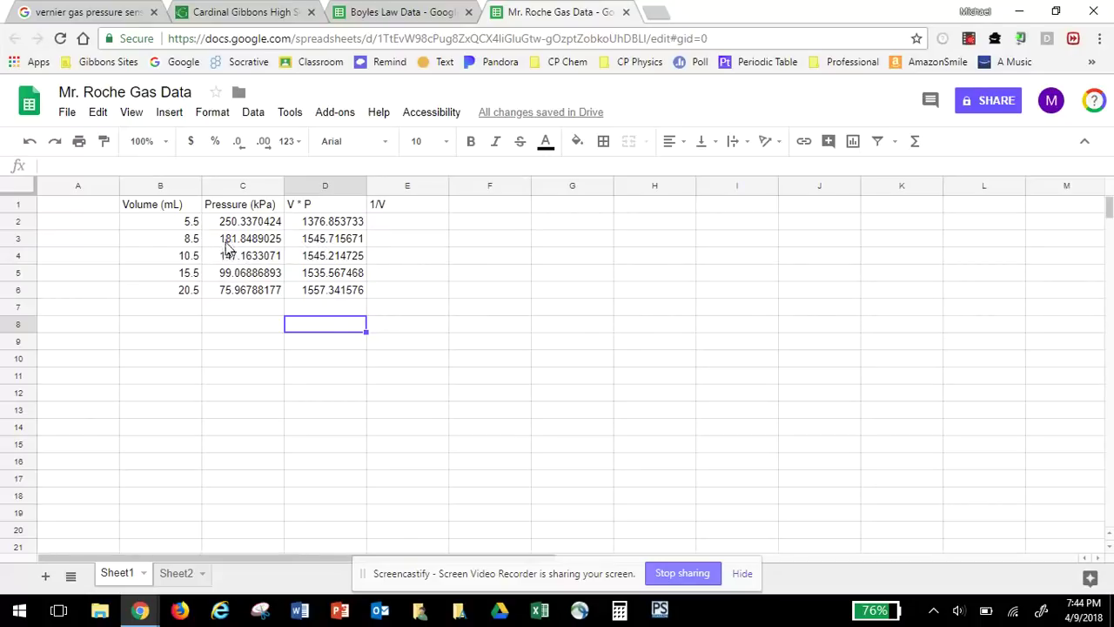
# Write the line equation "y = mx + b" in cell C9 of the copied spreadsheet
pyautogui.click(249, 344)
pyautogui.write('y = mx + b')
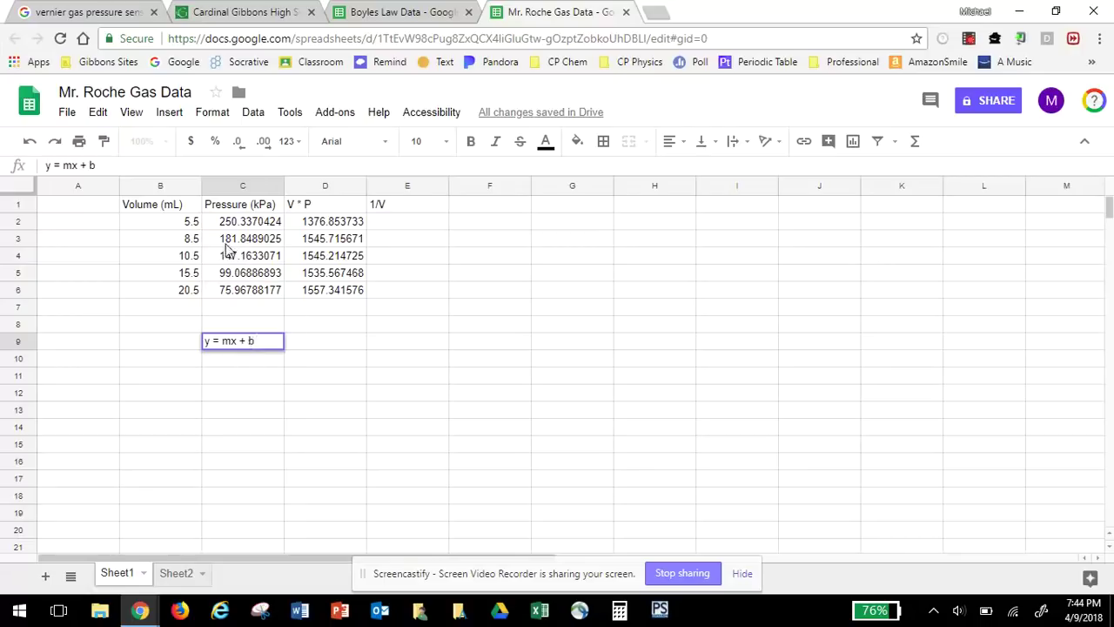
# Write "V * P = k" in cell C11 and view the scatter chart in the Boyles Law Data spreadsheet before returning
pyautogui.click(234, 378)
pyautogui.write('V _')
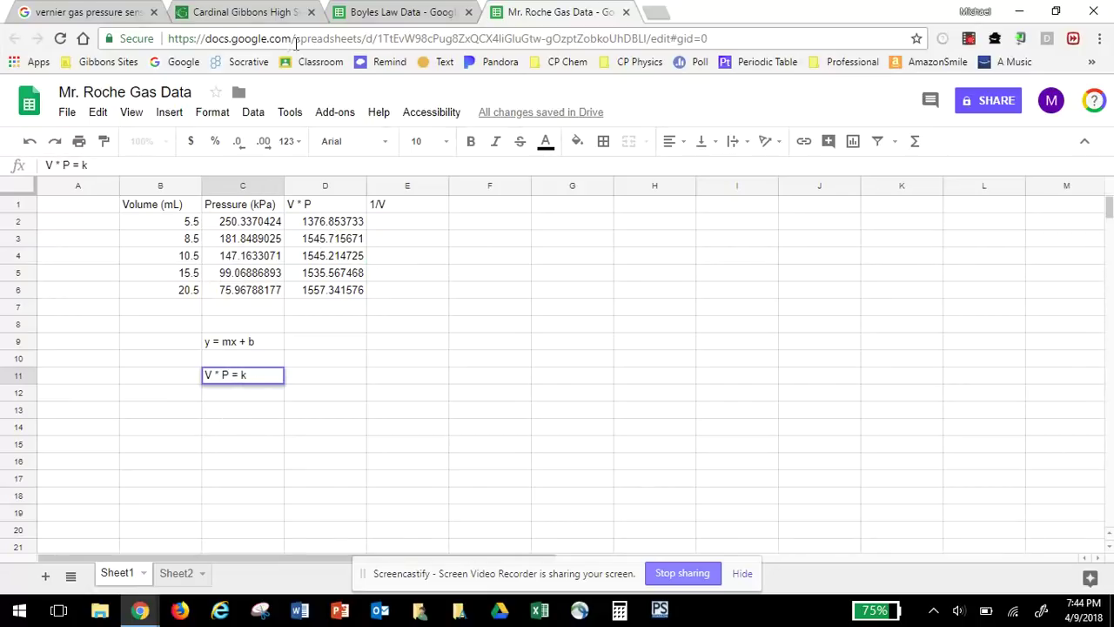
pyautogui.click(376, 13)
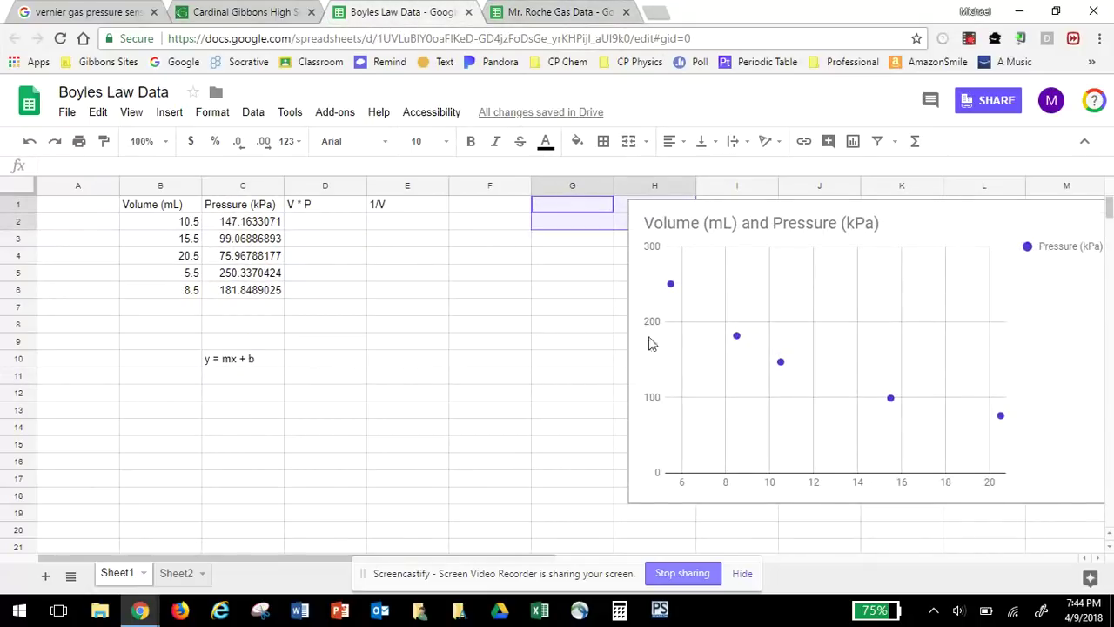
pyautogui.click(568, 13)
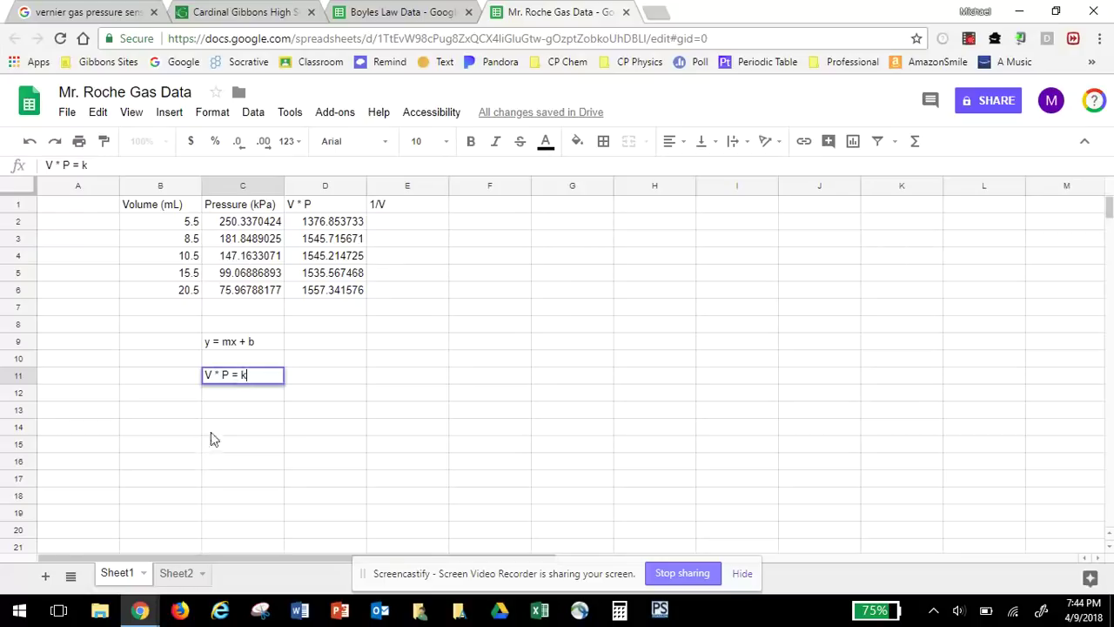
# Write the rearranged relation "P = k * 1/V" in cell C13 of the gas data spreadsheet
pyautogui.click(217, 416)
pyautogui.write('p')
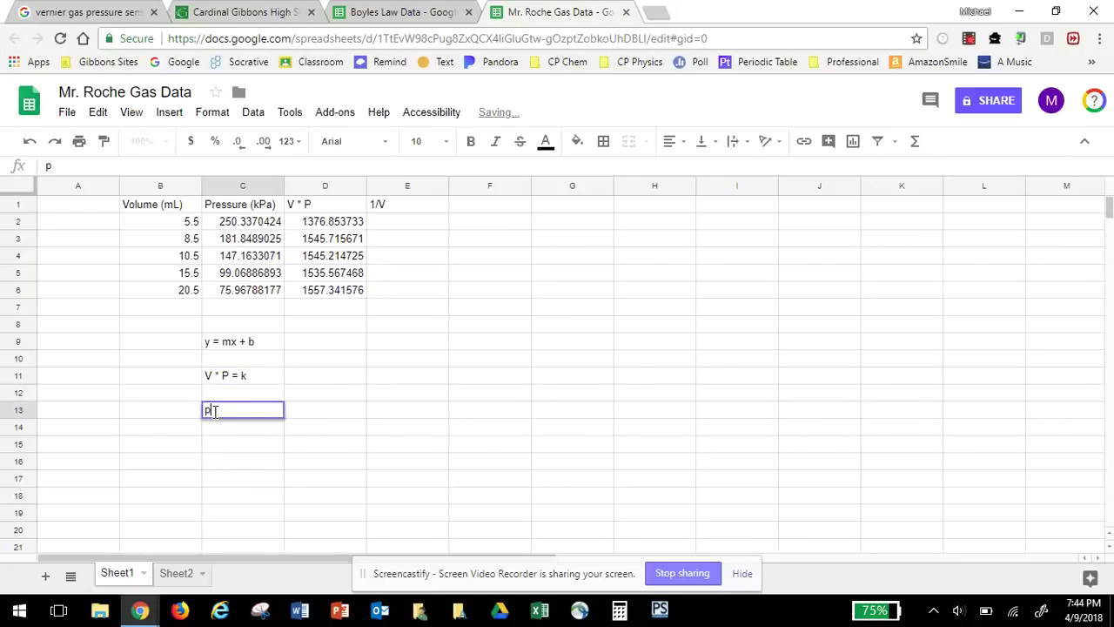
pyautogui.write(' = k * 1/V')
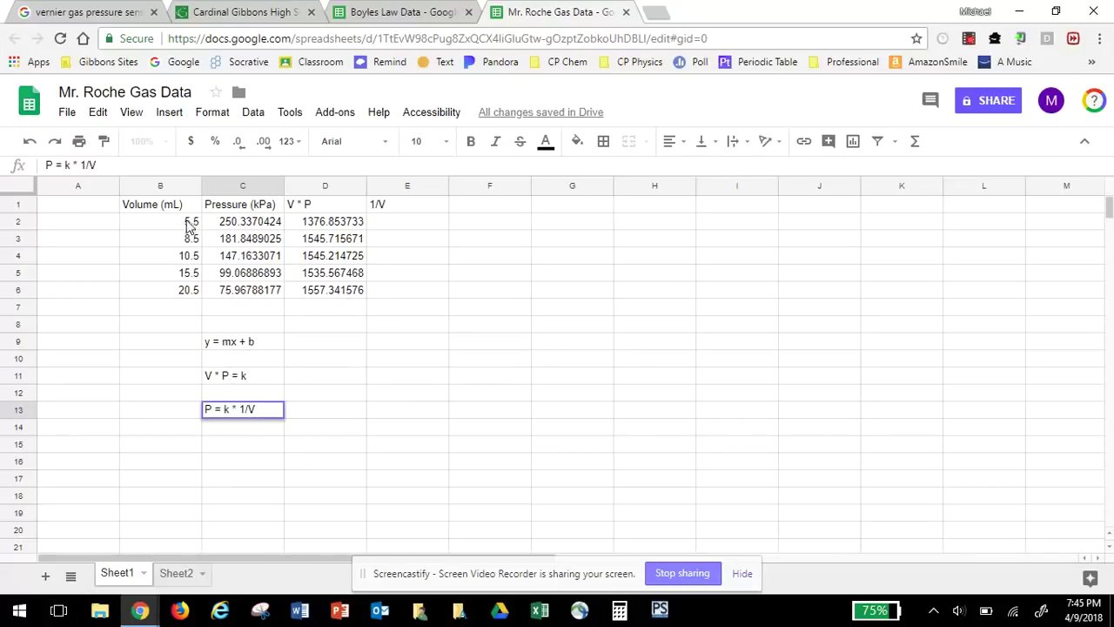
# Enter the formula =1/B2 in cell E2 under the 1/V heading
pyautogui.click(405, 223)
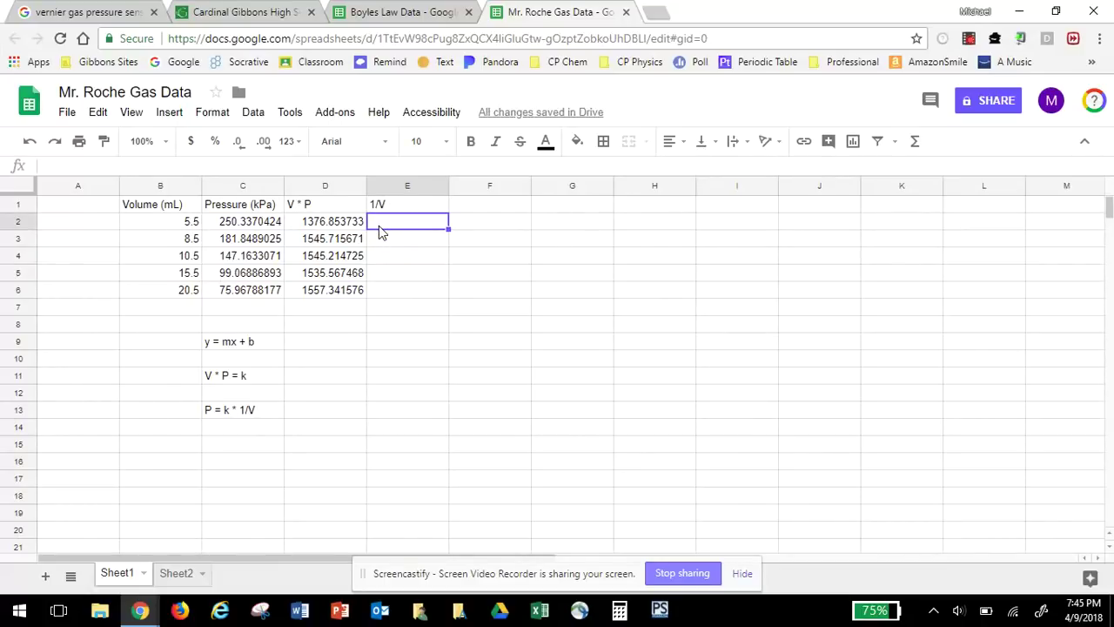
pyautogui.write('=')
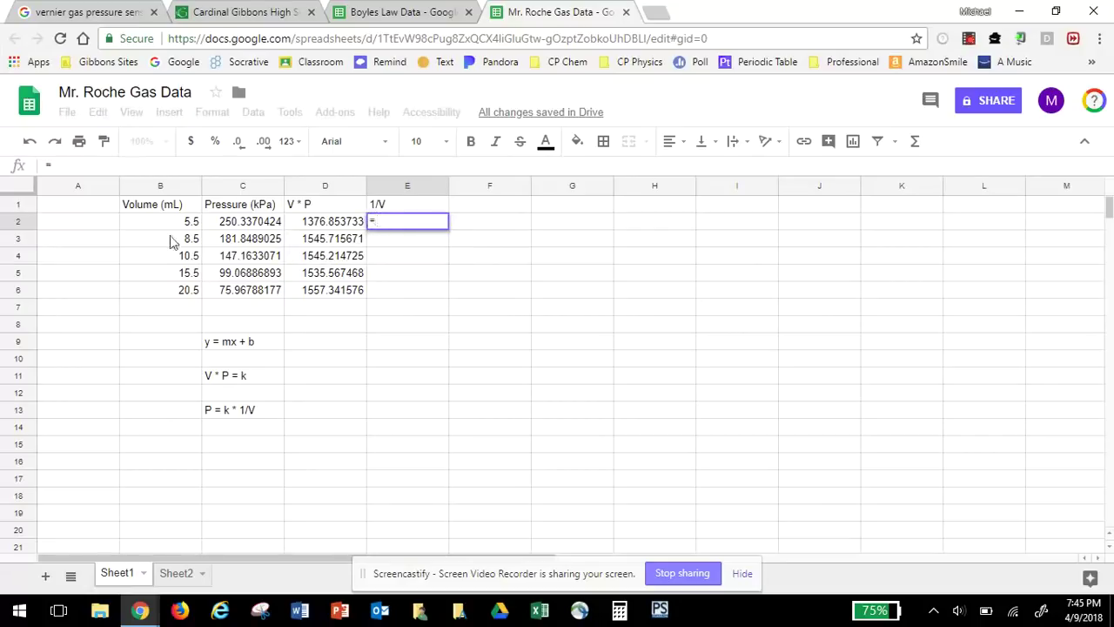
pyautogui.write('1')
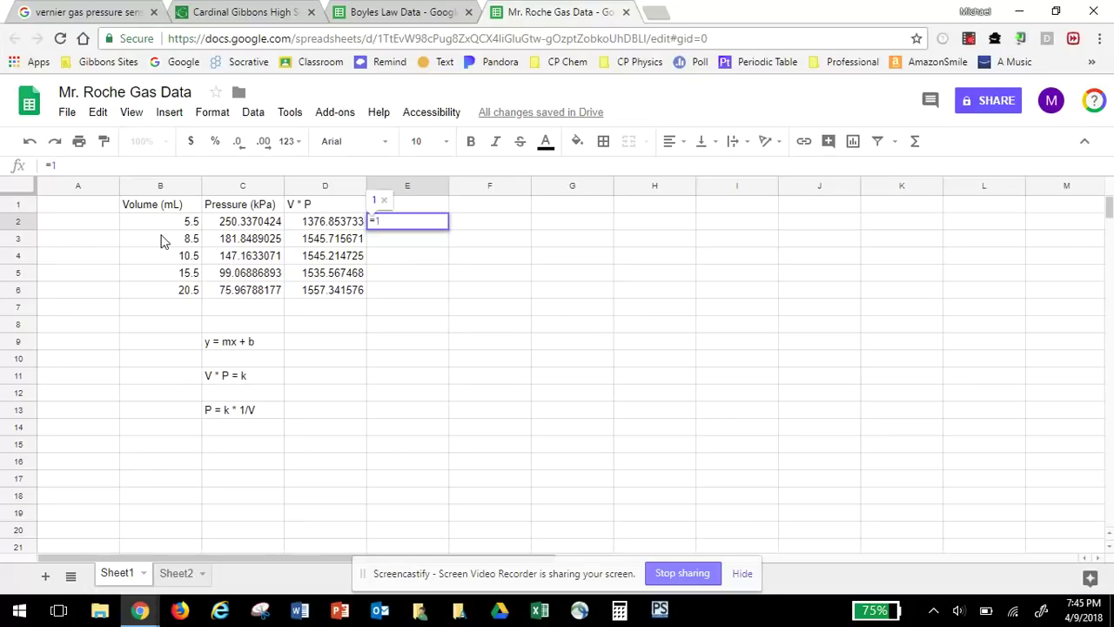
pyautogui.write('/')
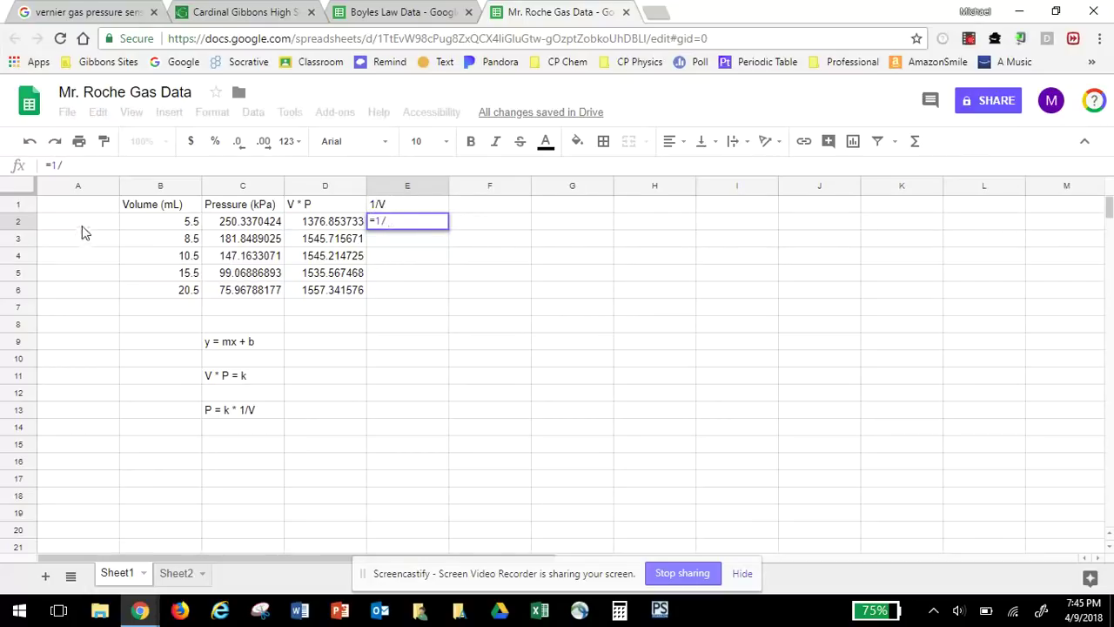
pyautogui.click(167, 222)
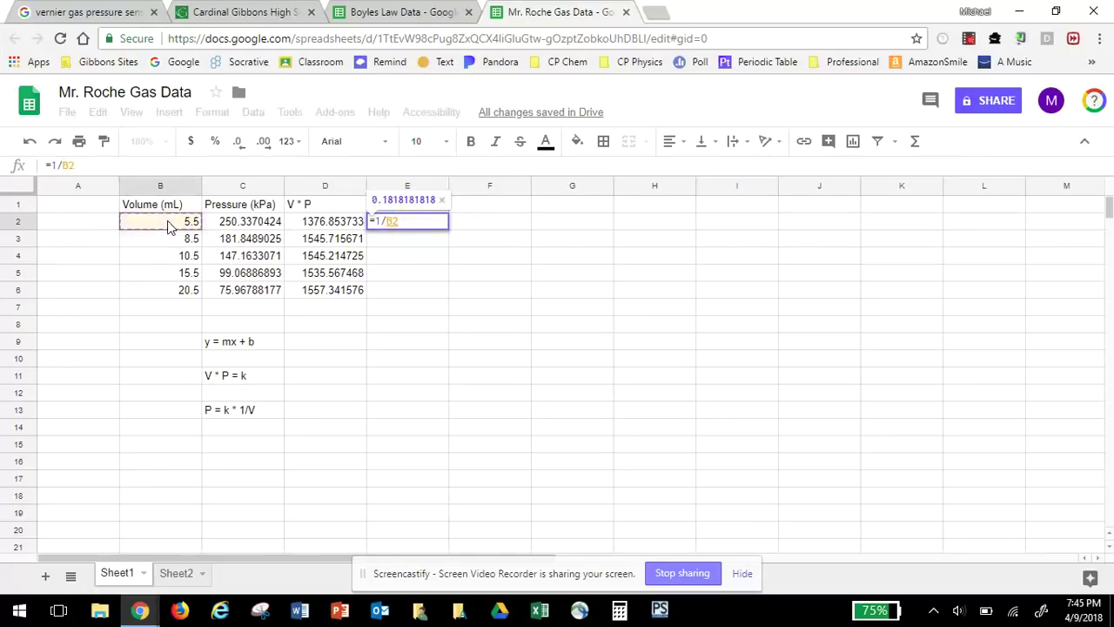
pyautogui.press('Return')
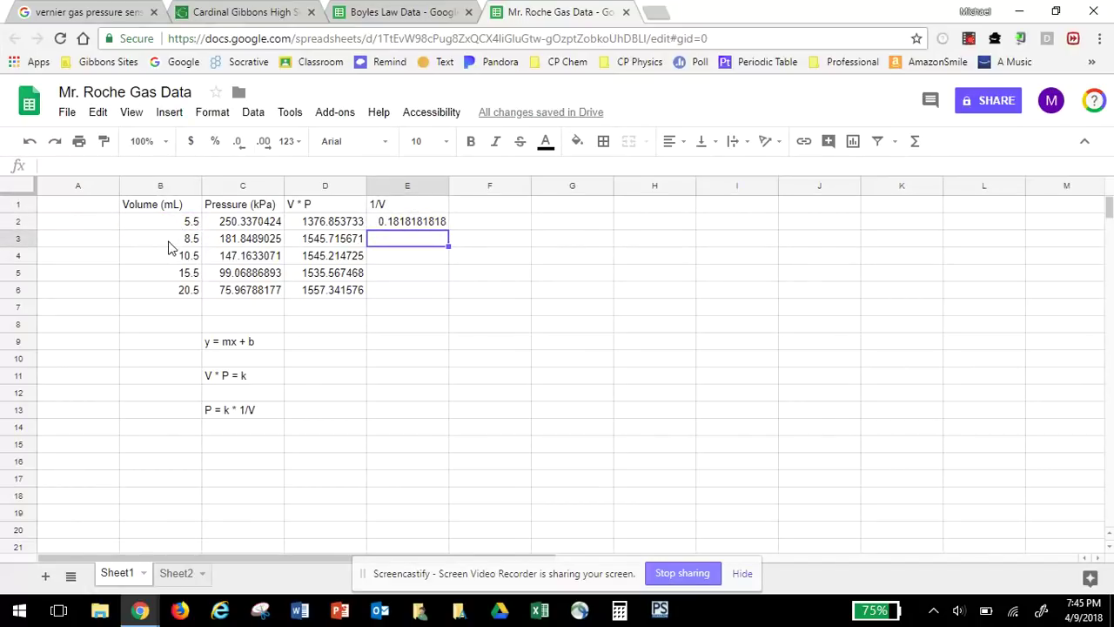
# Fill the 1/V formula from E2 down through E6 and deselect the range
pyautogui.click(433, 222)
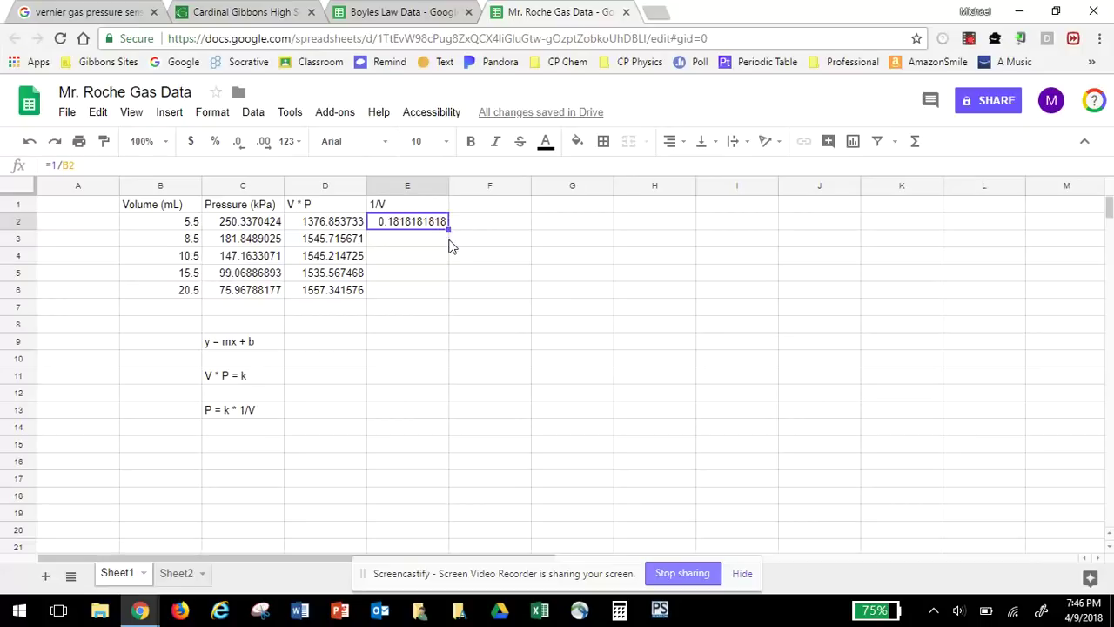
pyautogui.moveTo(449, 228); pyautogui.dragTo(443, 299)
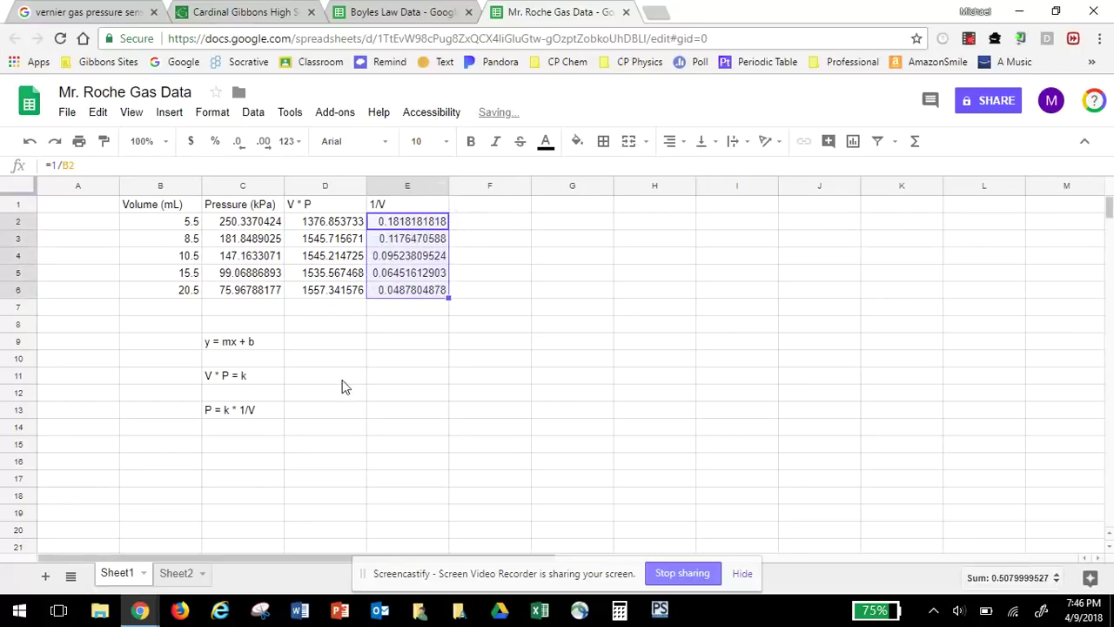
pyautogui.click(403, 388)
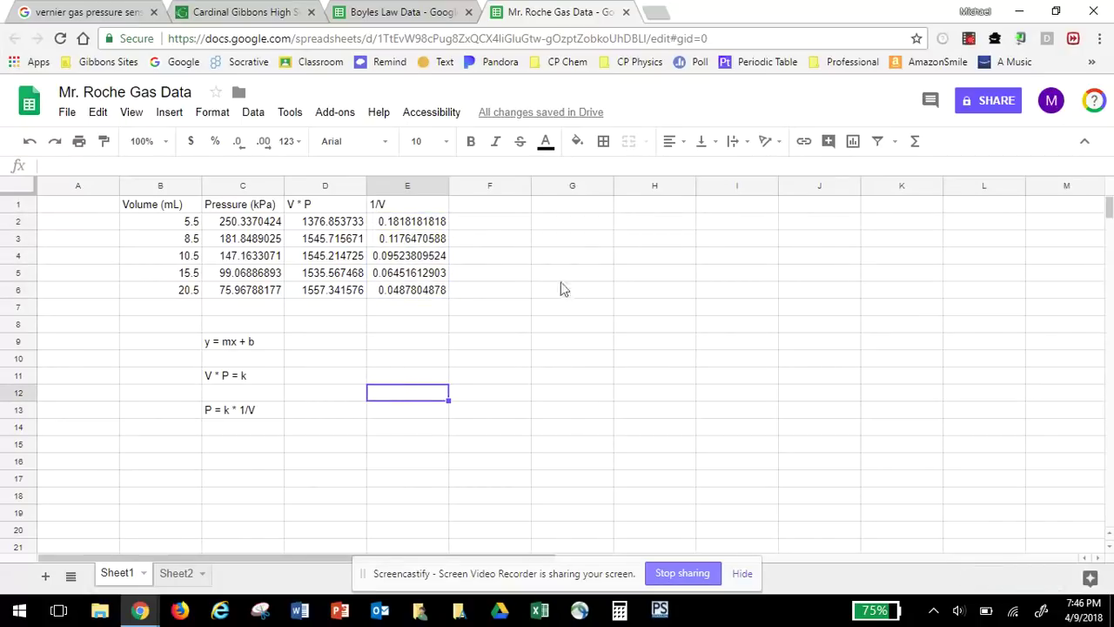
# Insert an empty scatter chart and move it below the data table so that it starts near row 10
pyautogui.click(170, 113)
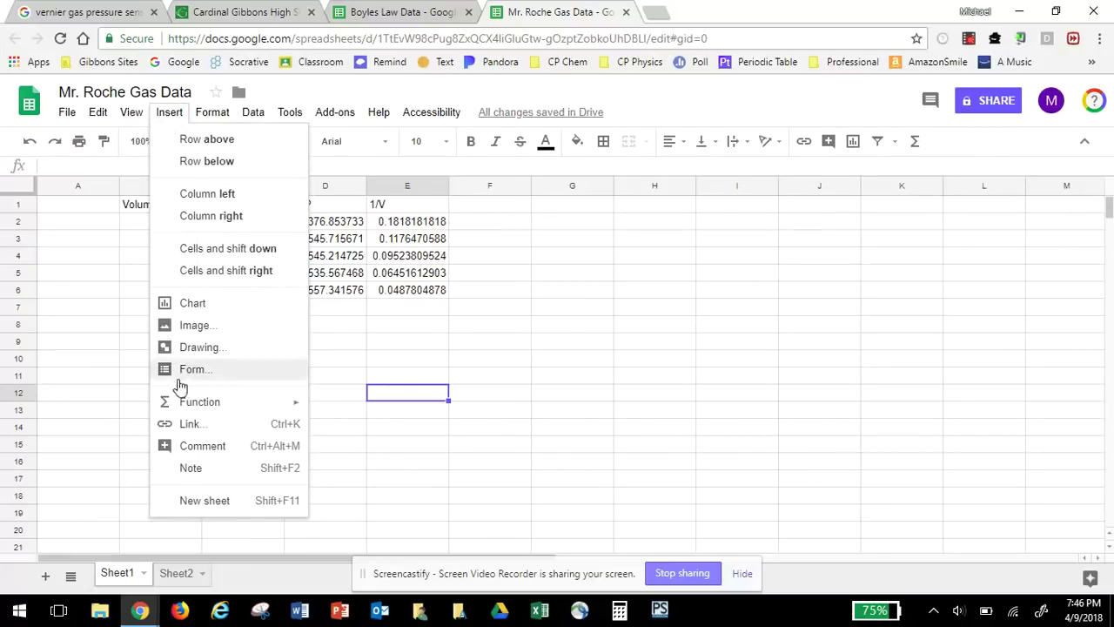
pyautogui.click(169, 302)
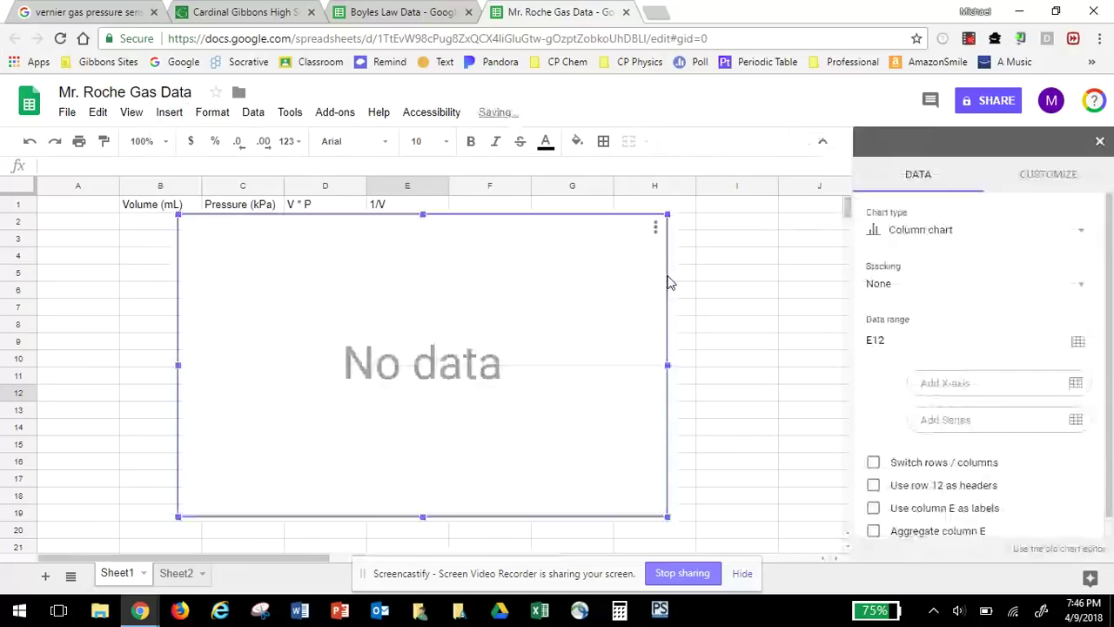
pyautogui.click(899, 229)
pyautogui.scroll(-3, 904, 388)
pyautogui.scroll(-2, 903, 388)
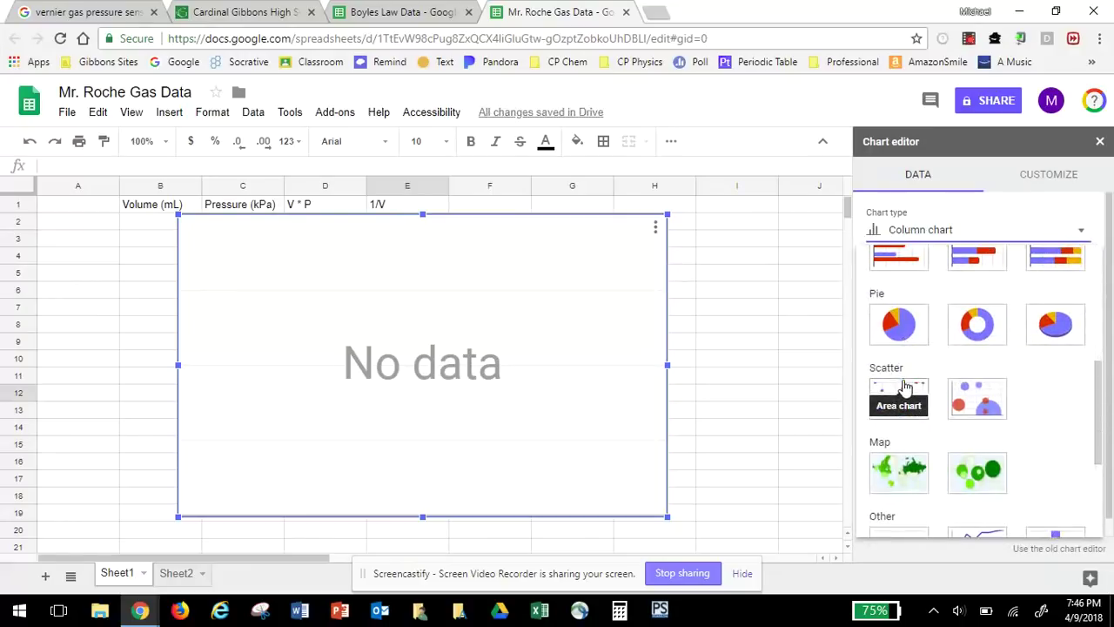
pyautogui.click(901, 398)
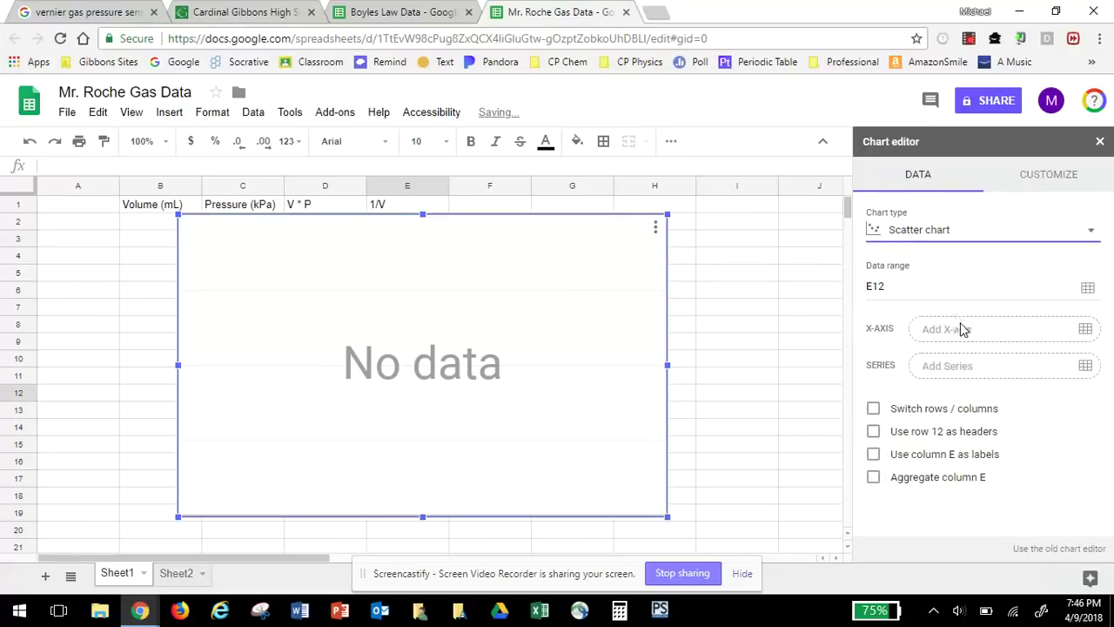
pyautogui.moveTo(547, 221); pyautogui.dragTo(571, 366)
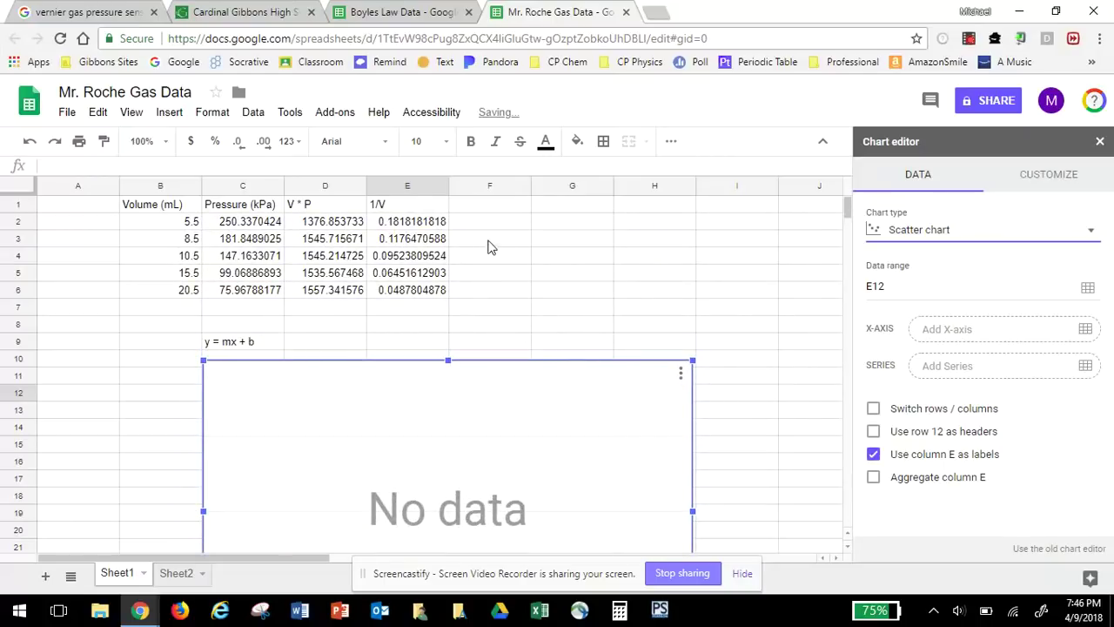
# Try to assign the 1/V values in E2:E6 as the X-axis of the empty scatter chart
pyautogui.click(1085, 329)
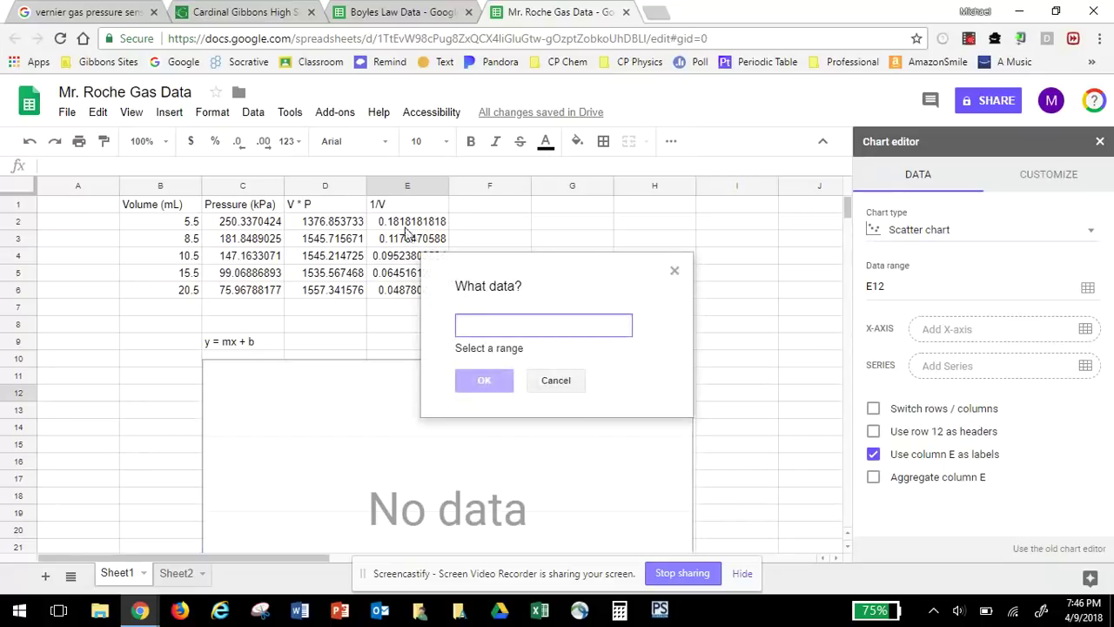
pyautogui.moveTo(394, 224); pyautogui.dragTo(396, 292)
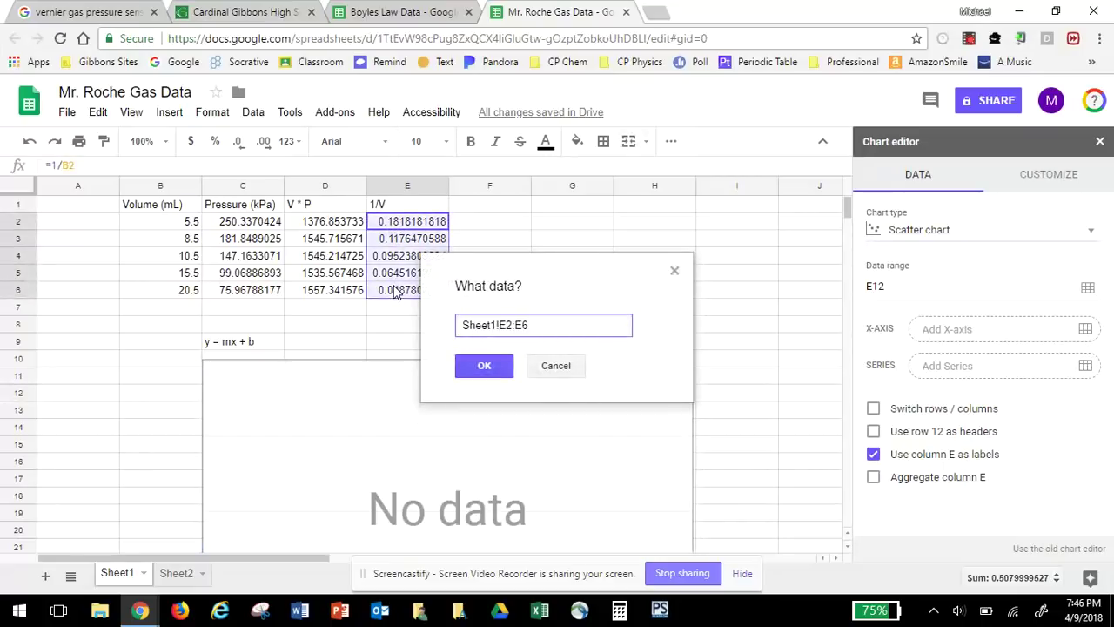
pyautogui.click(494, 370)
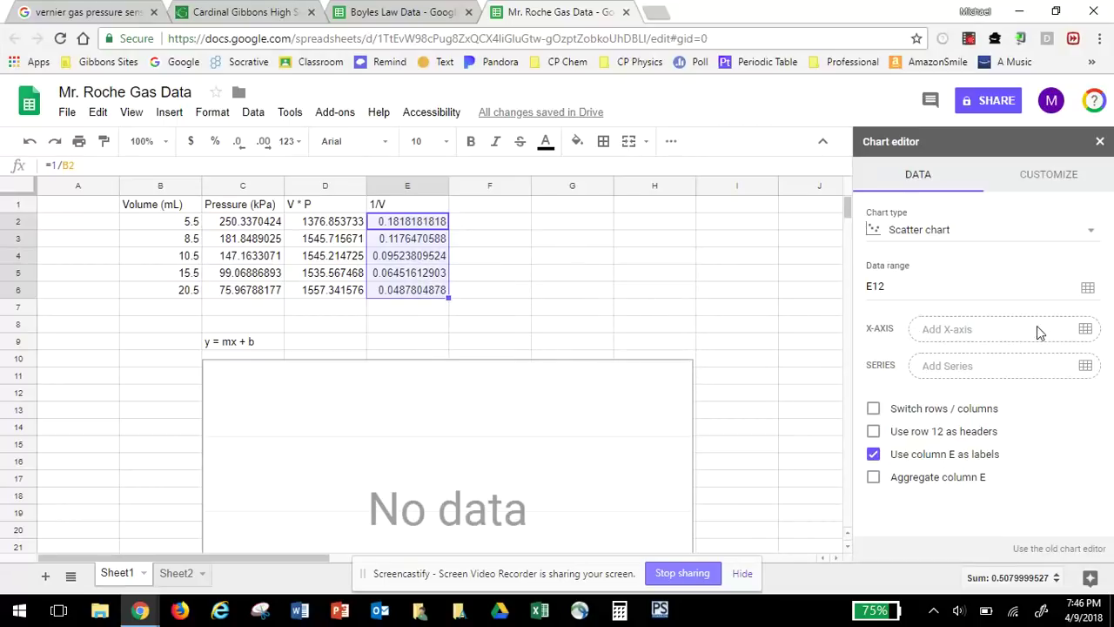
pyautogui.click(1084, 330)
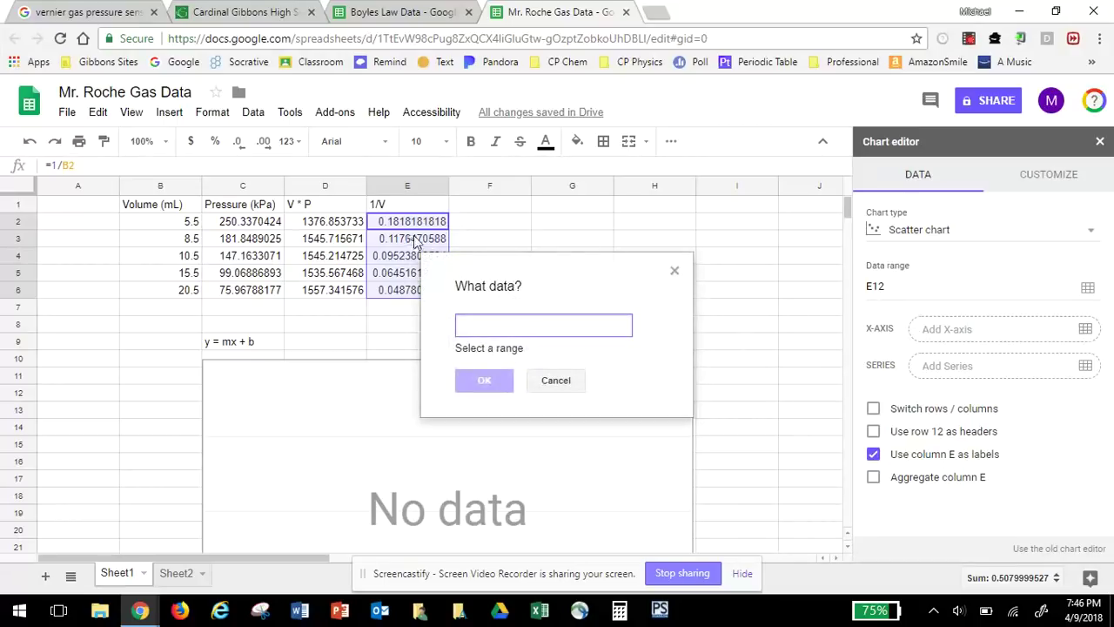
pyautogui.click(405, 226)
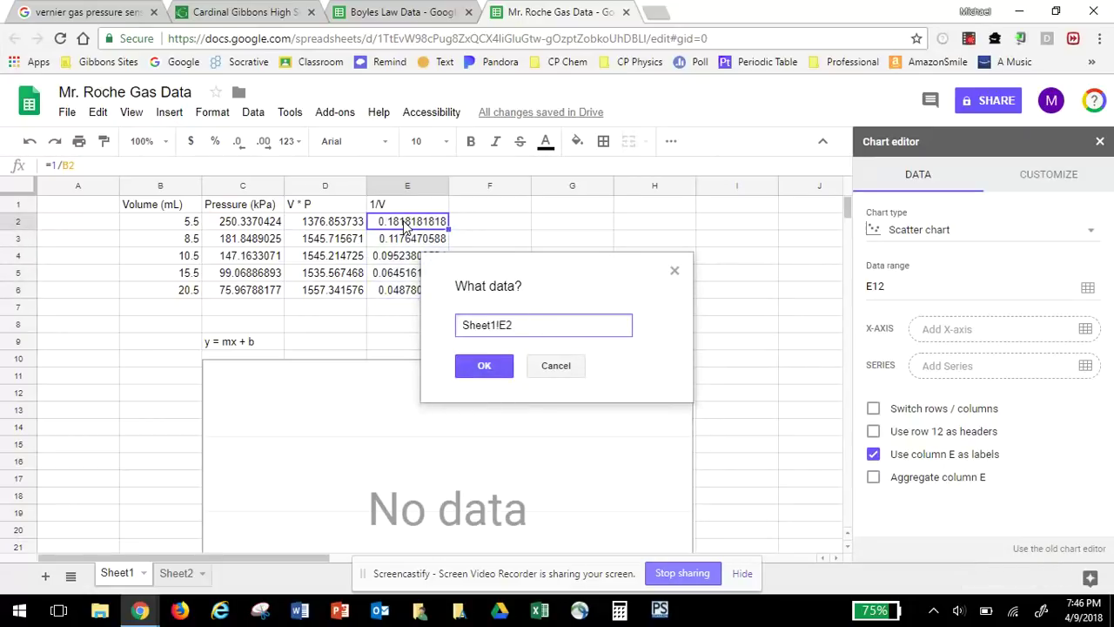
pyautogui.moveTo(406, 226); pyautogui.dragTo(403, 296)
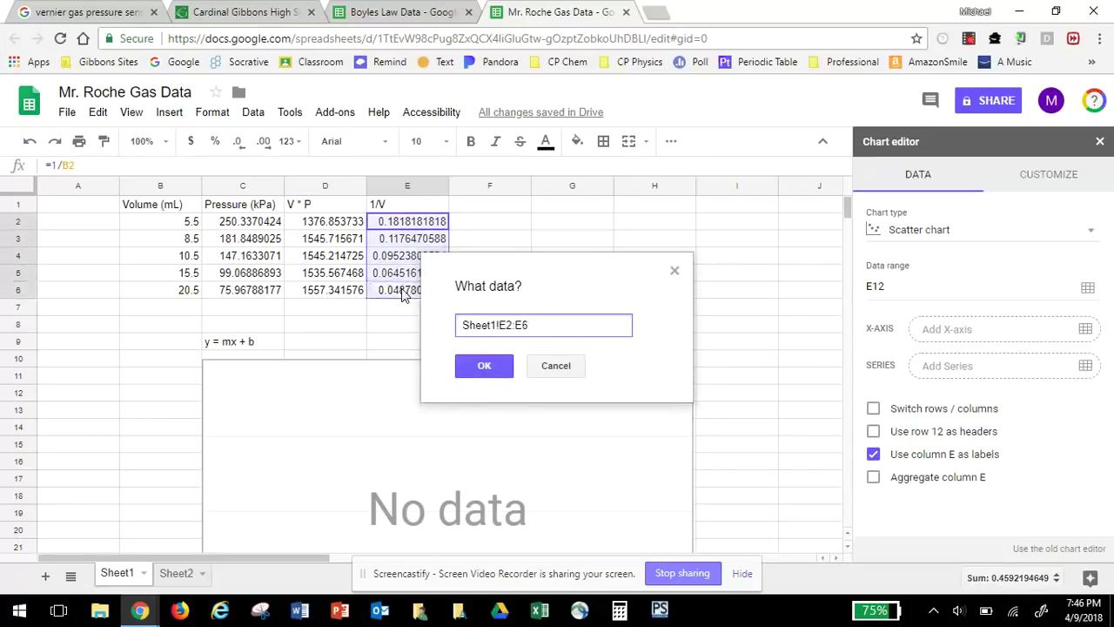
pyautogui.click(485, 369)
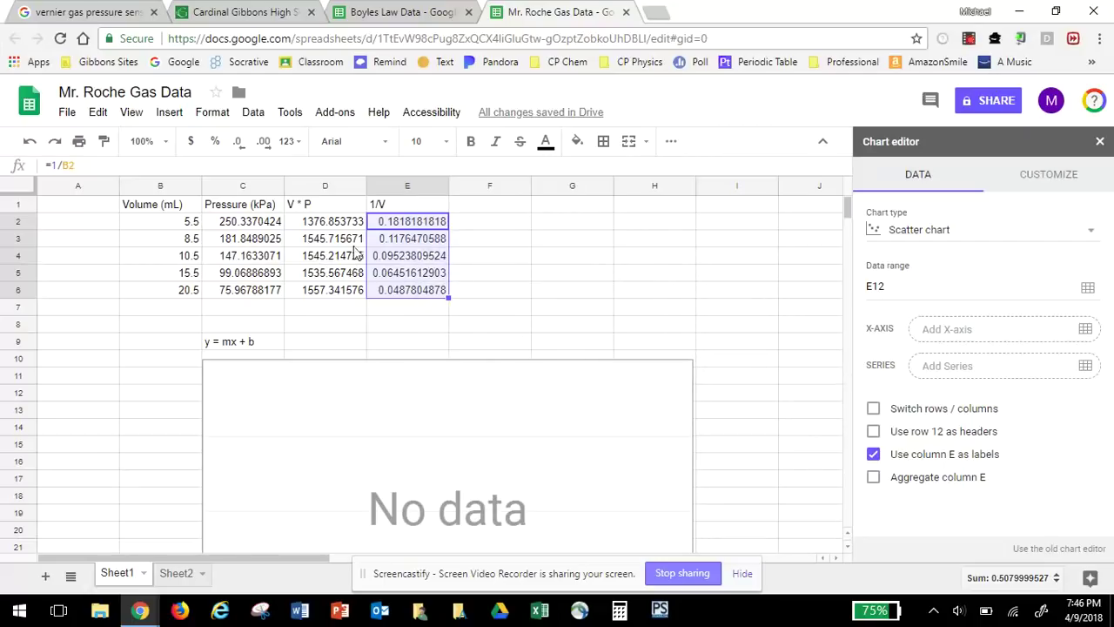
# Delete the empty scatter chart below the data table
pyautogui.click(582, 352)
pyautogui.click(579, 364)
pyautogui.press('Delete')
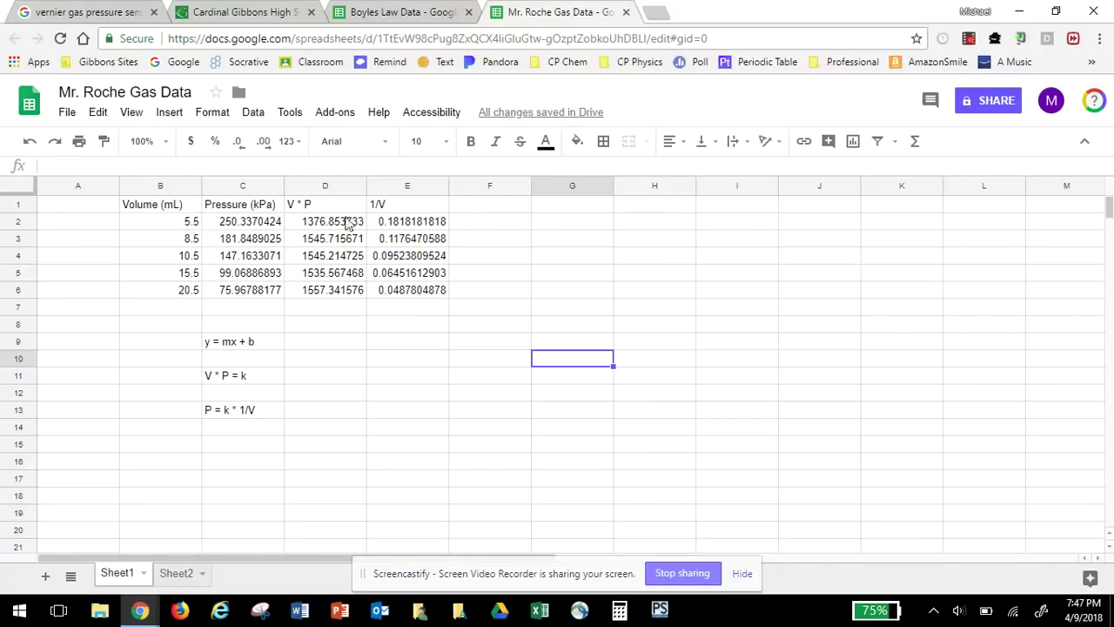
# Insert a chart from the V * P and 1/V values in D2:E6 and set its type to scatter chart
pyautogui.moveTo(338, 223); pyautogui.dragTo(427, 291)
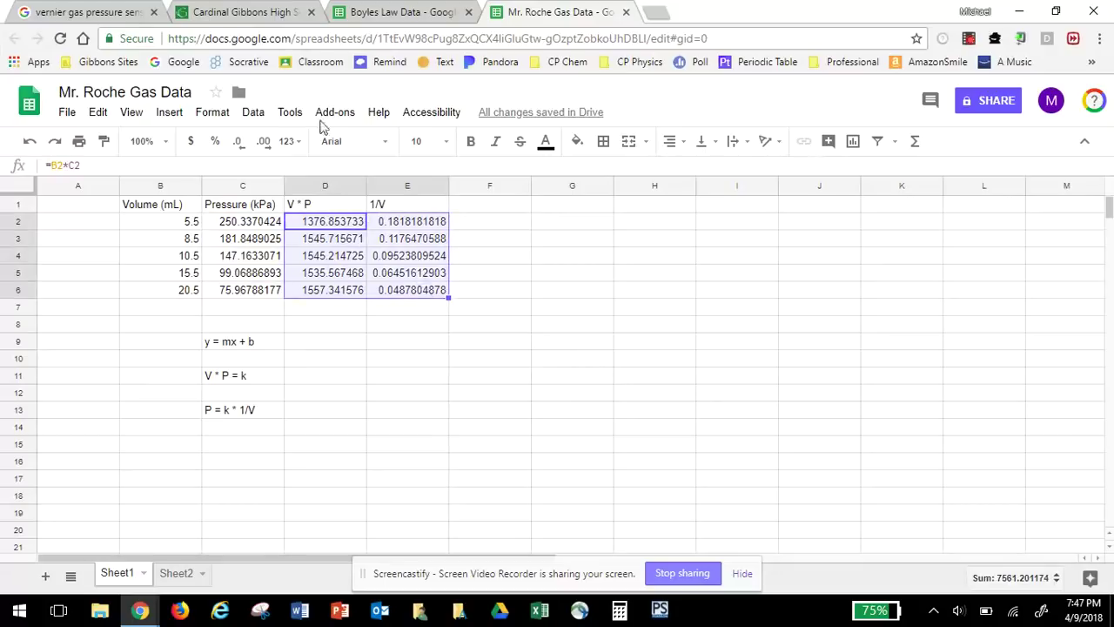
pyautogui.click(175, 116)
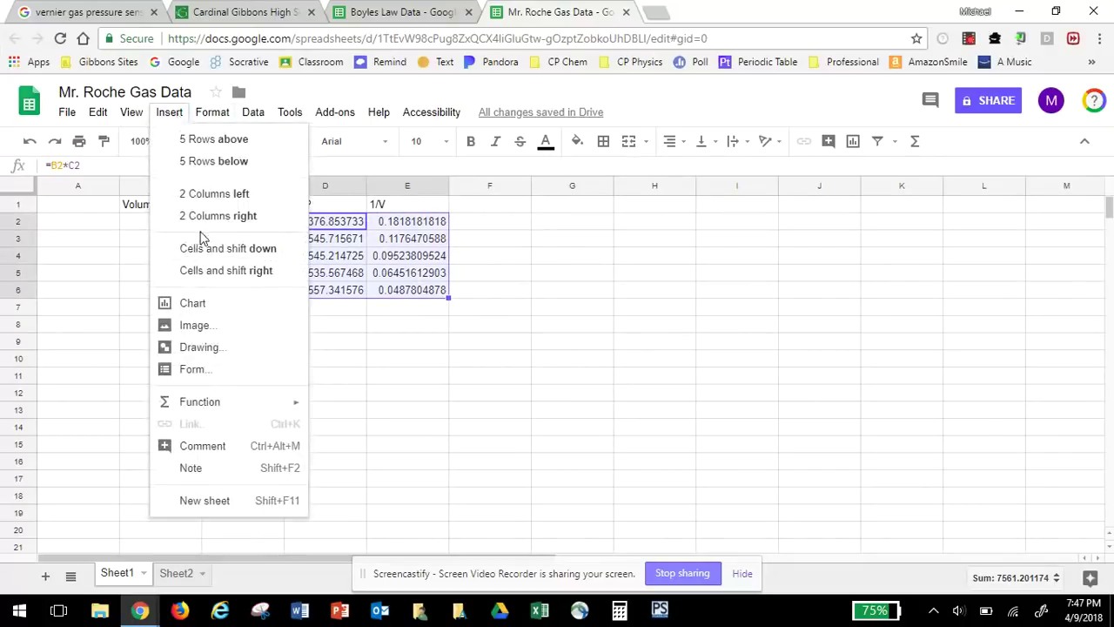
pyautogui.click(193, 304)
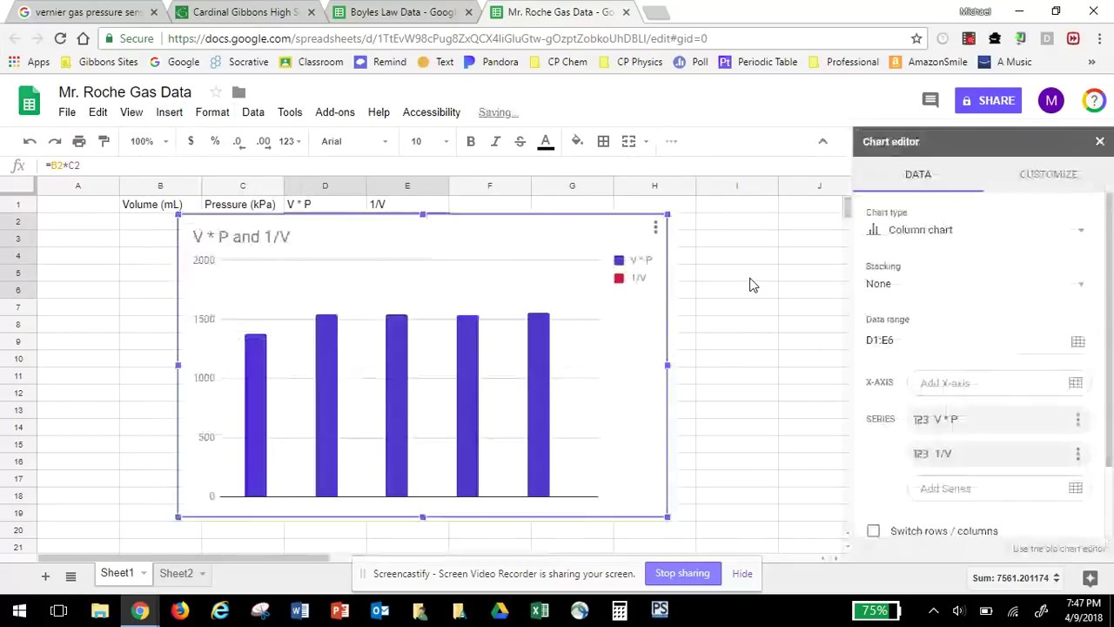
pyautogui.click(952, 237)
pyautogui.scroll(-5, 945, 410)
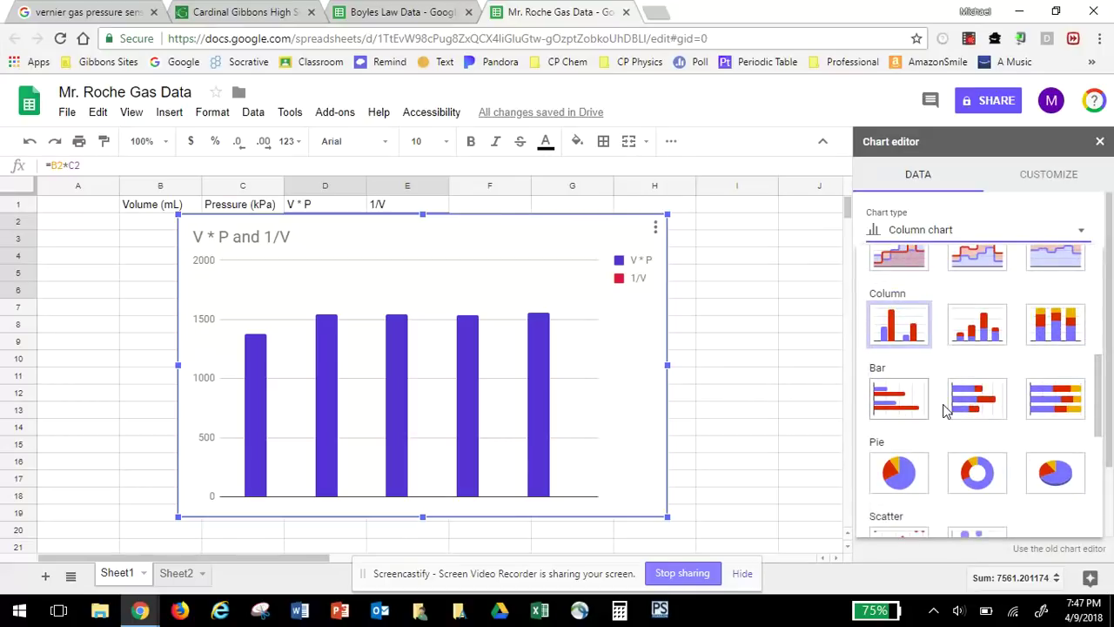
pyautogui.scroll(-3, 905, 448)
pyautogui.click(900, 416)
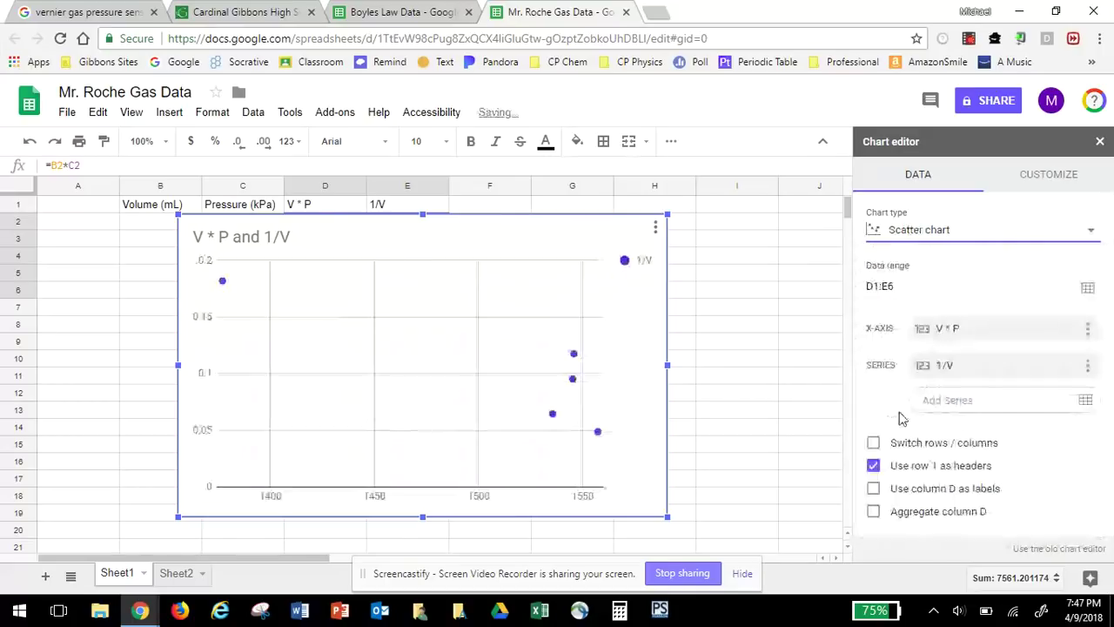
pyautogui.click(1087, 331)
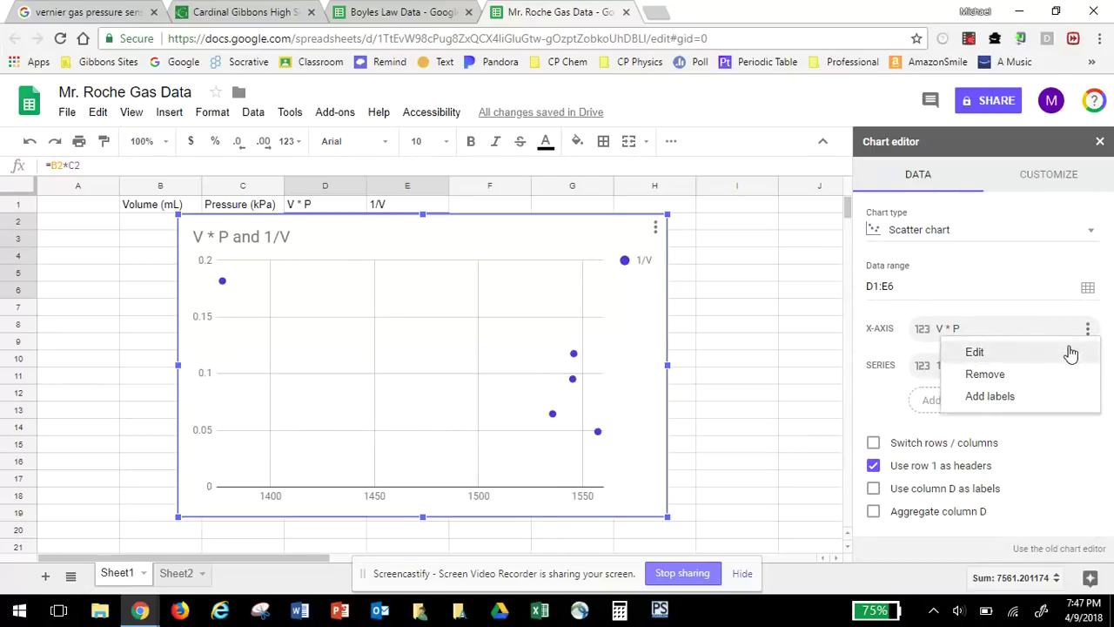
pyautogui.click(1070, 354)
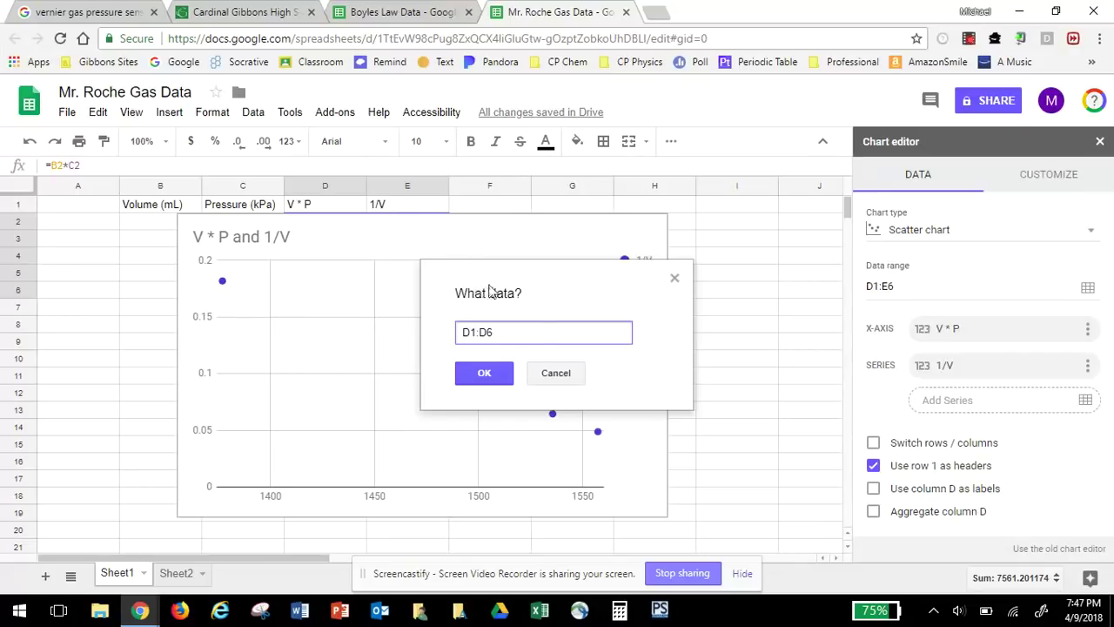
pyautogui.click(553, 372)
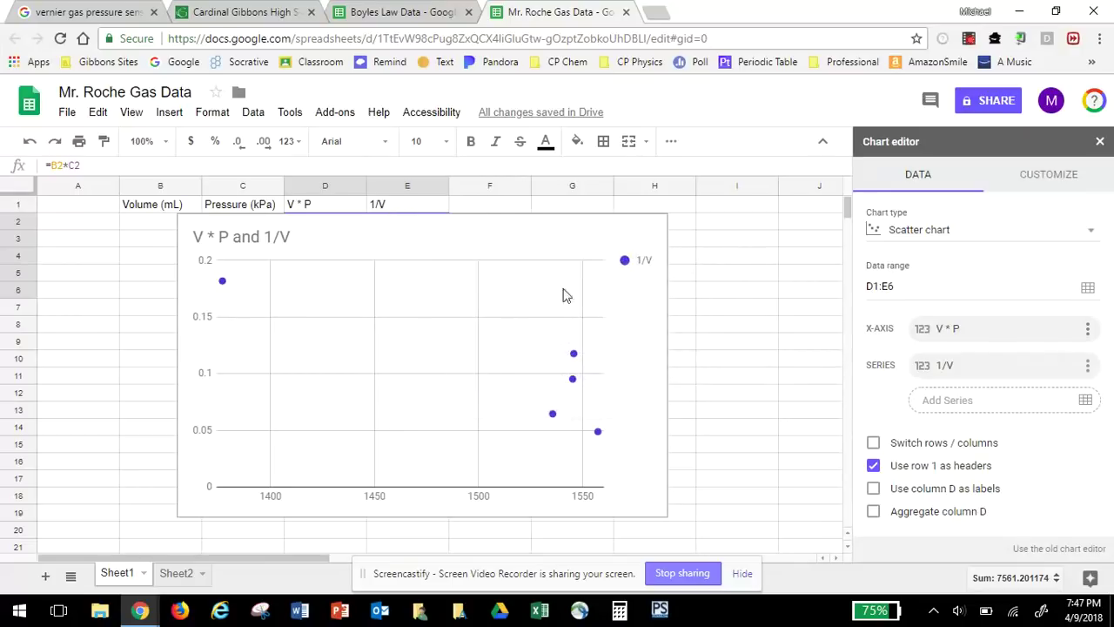
# Move the scatter chart below the data table and set its X-axis to the 1/V values in E2:E6
pyautogui.click(564, 295)
pyautogui.moveTo(517, 222); pyautogui.dragTo(616, 399)
pyautogui.click(1087, 331)
pyautogui.click(1071, 353)
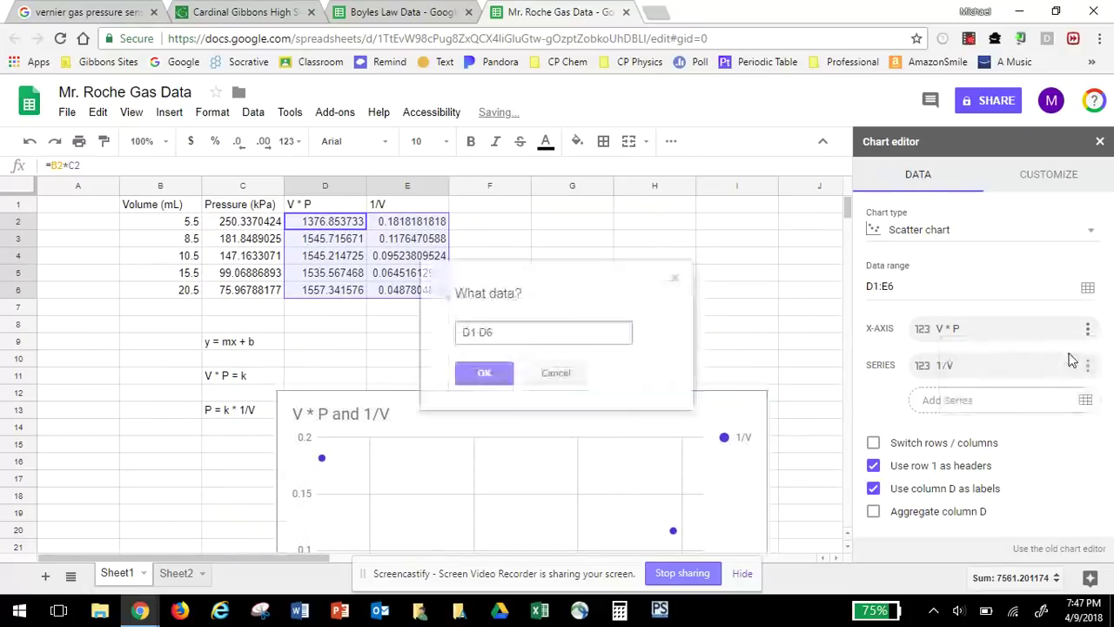
pyautogui.click(398, 226)
pyautogui.moveTo(396, 225); pyautogui.dragTo(400, 292)
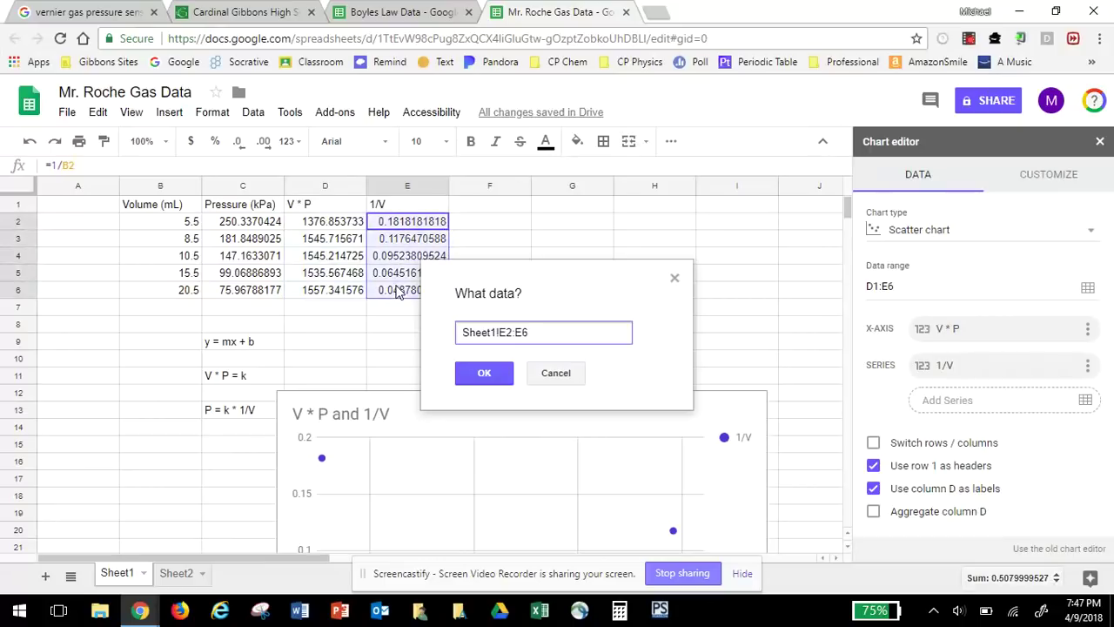
pyautogui.click(477, 373)
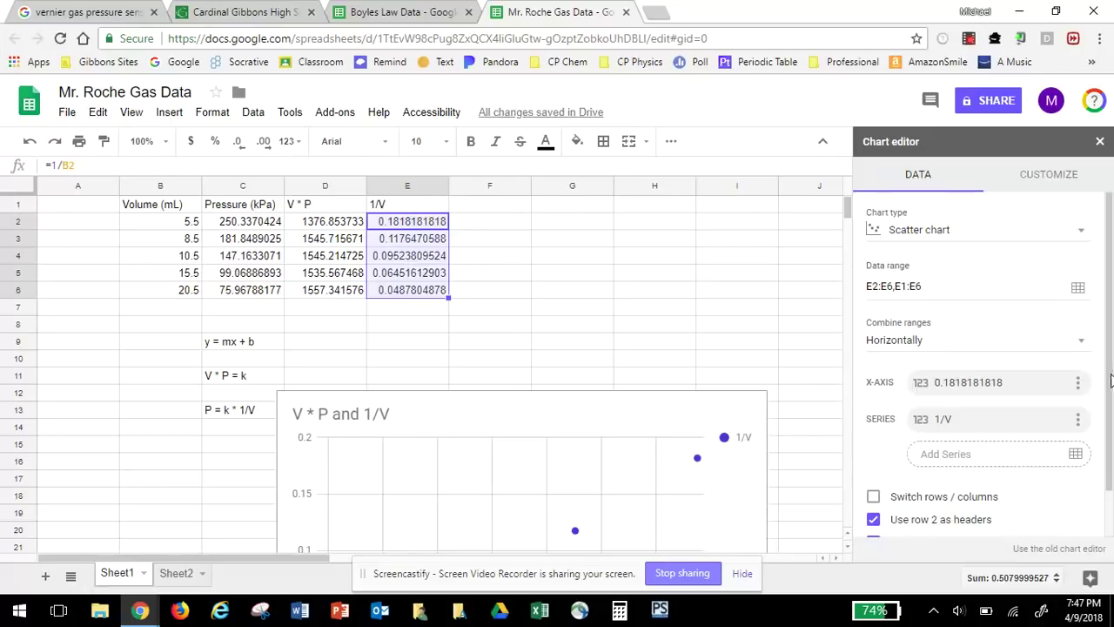
# Change the scatter chart's 1/V series to the pressure values in C2:C6
pyautogui.click(1078, 421)
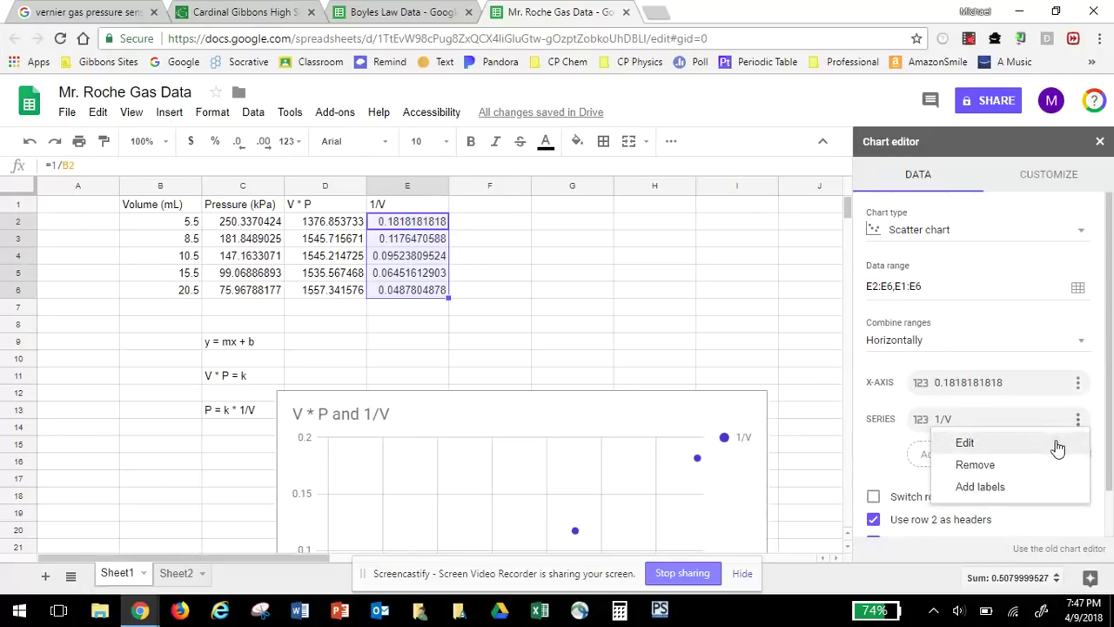
pyautogui.click(1058, 445)
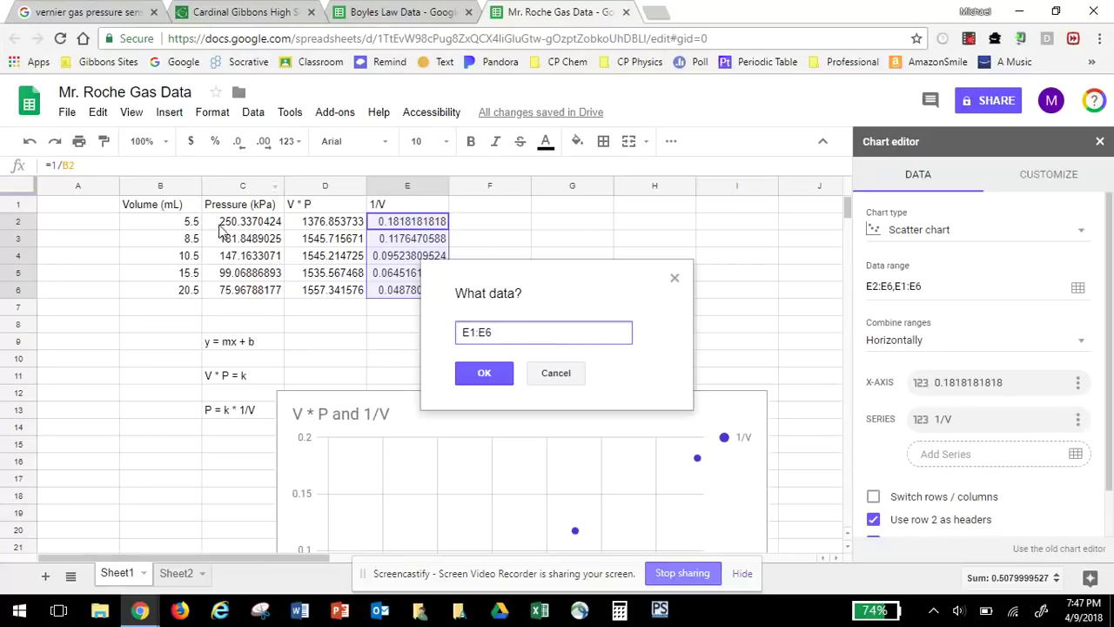
pyautogui.moveTo(223, 228); pyautogui.dragTo(258, 301)
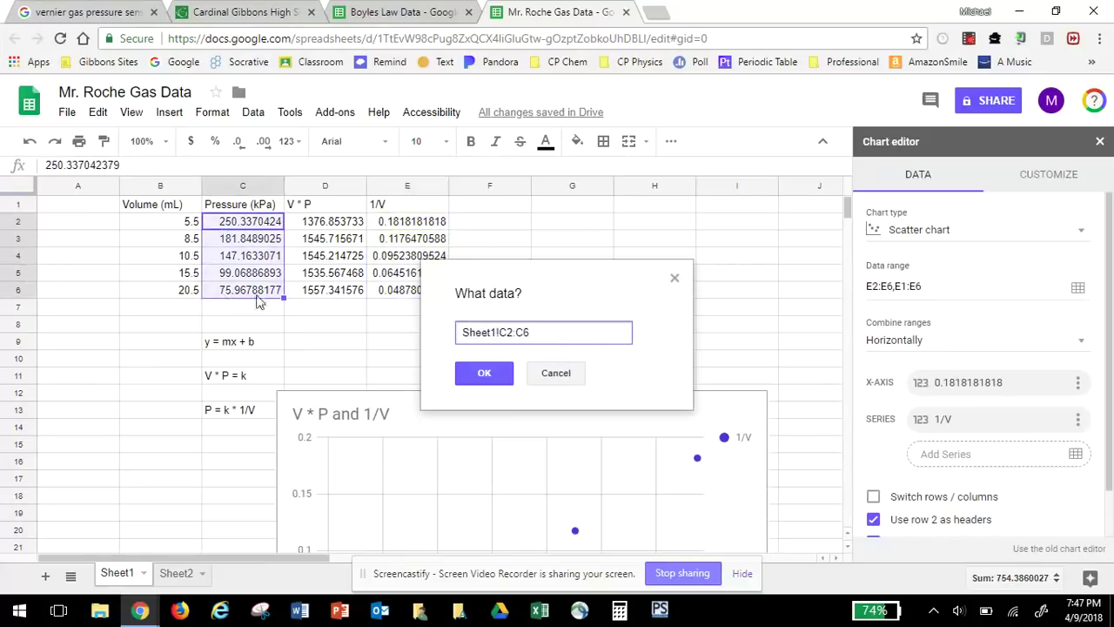
pyautogui.click(470, 373)
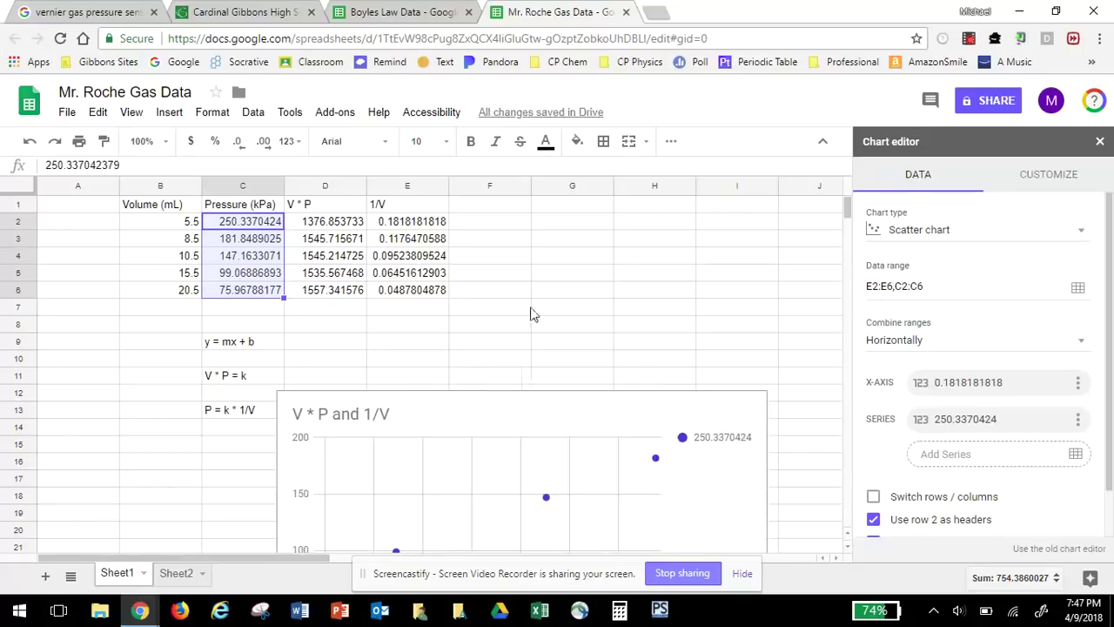
# Move the scatter chart up to show its full plot, add a trendline to the pressure series and close the chart editor
pyautogui.click(537, 399)
pyautogui.moveTo(537, 399); pyautogui.dragTo(574, 260)
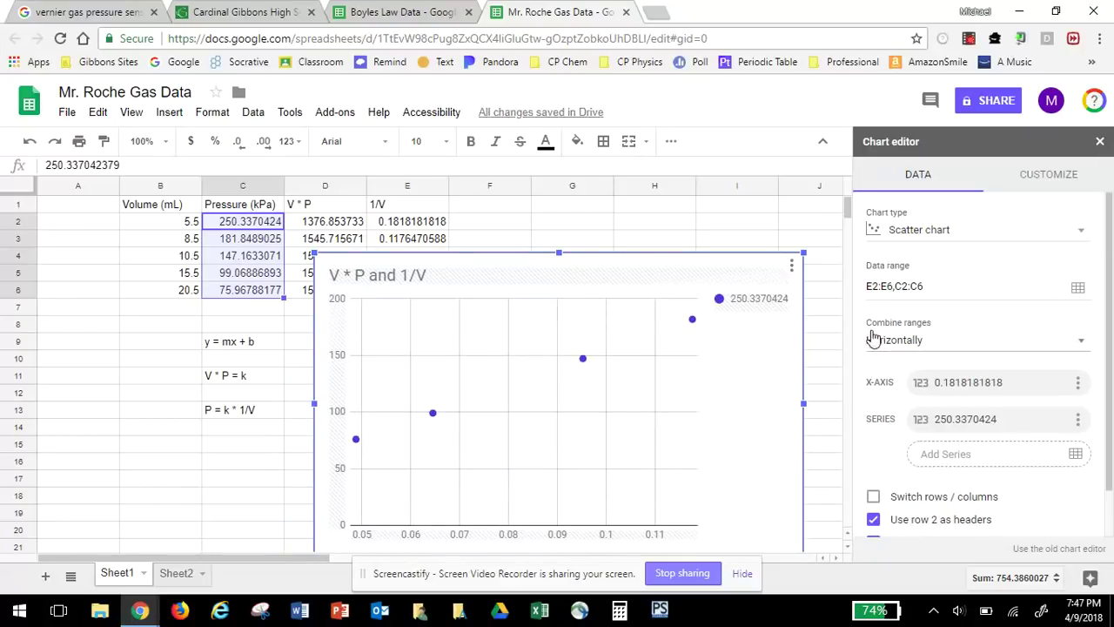
pyautogui.click(1038, 181)
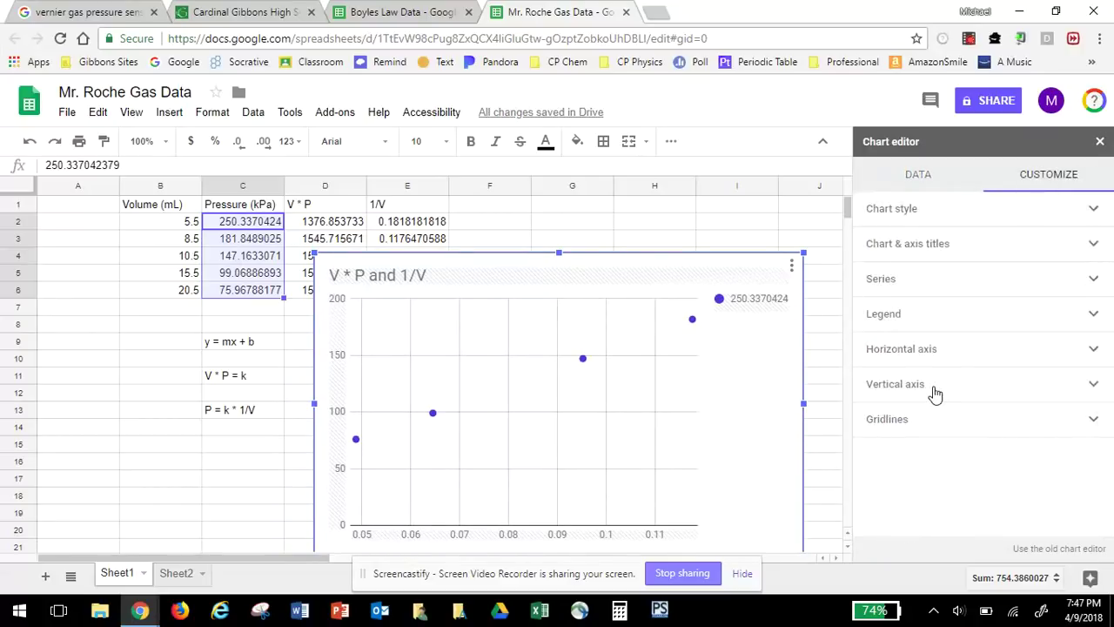
pyautogui.click(918, 280)
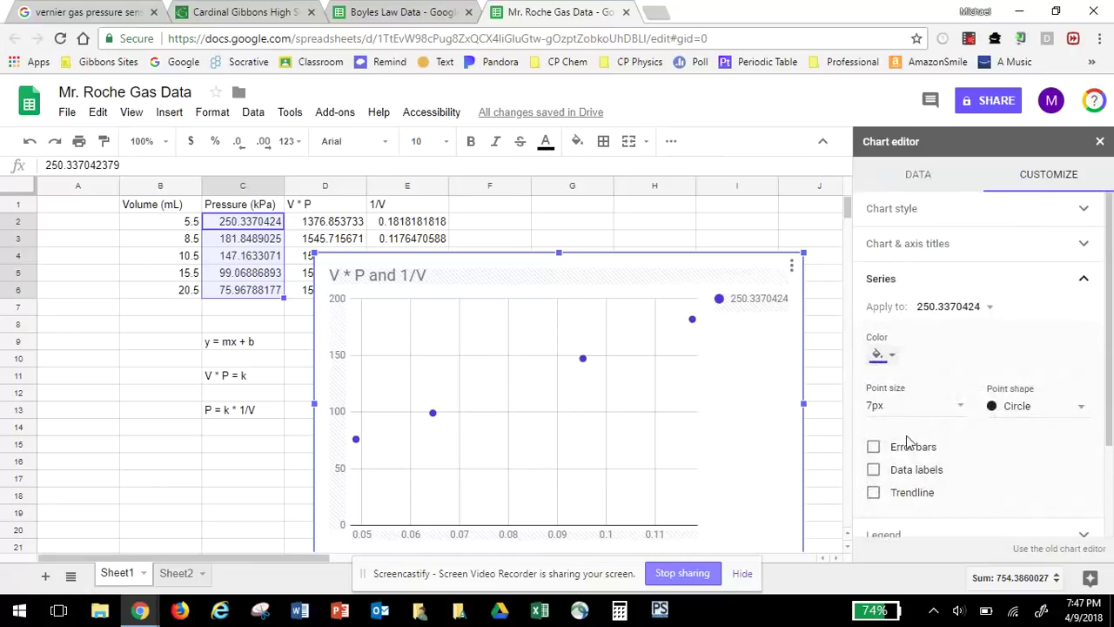
pyautogui.click(873, 493)
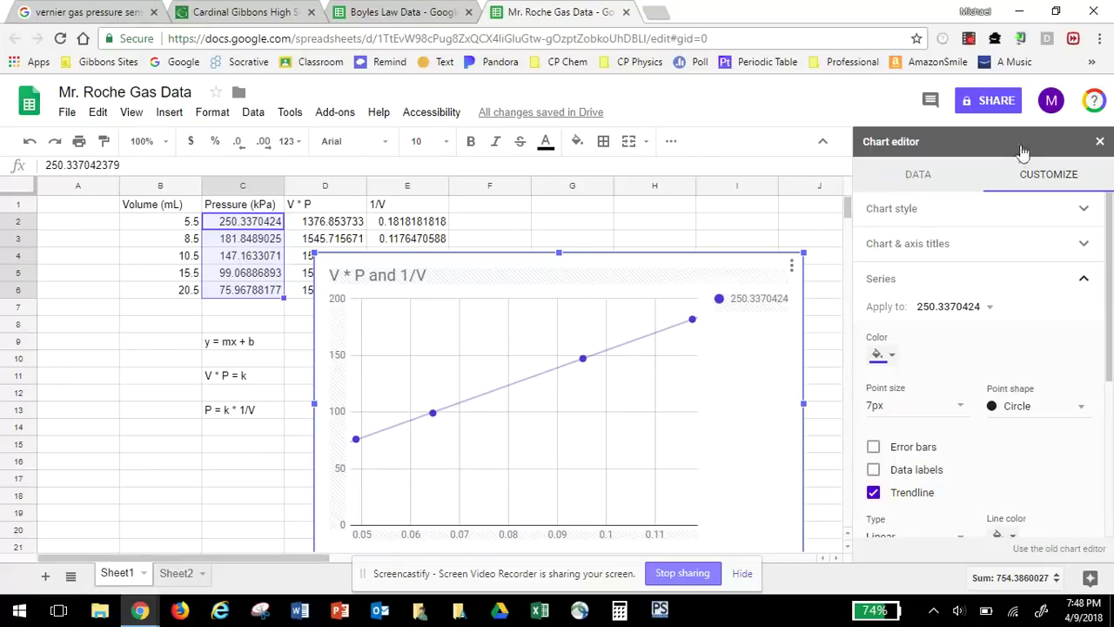
pyautogui.click(1097, 144)
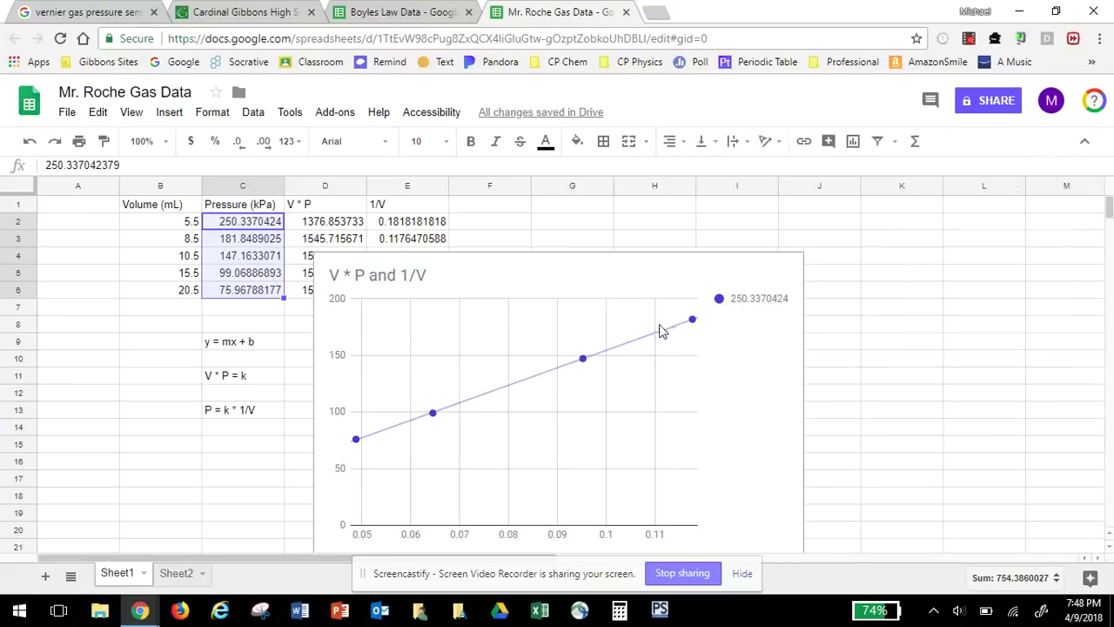
# Move the scatter chart beside the data table so that it starts near column G, row 2, and deselect it
pyautogui.click(667, 277)
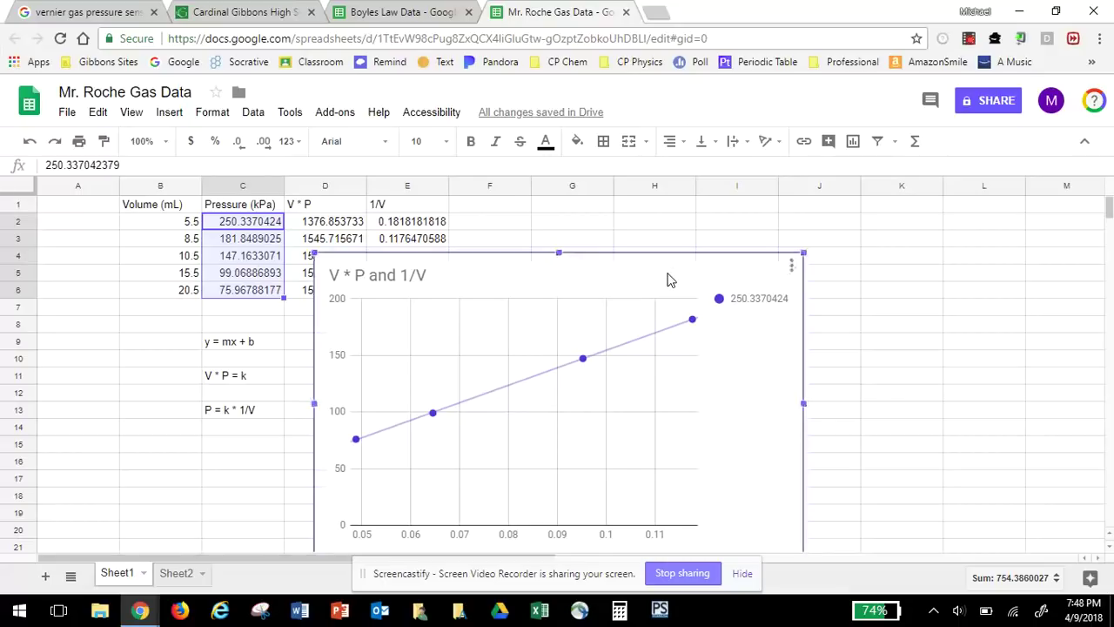
pyautogui.moveTo(659, 259); pyautogui.dragTo(912, 216)
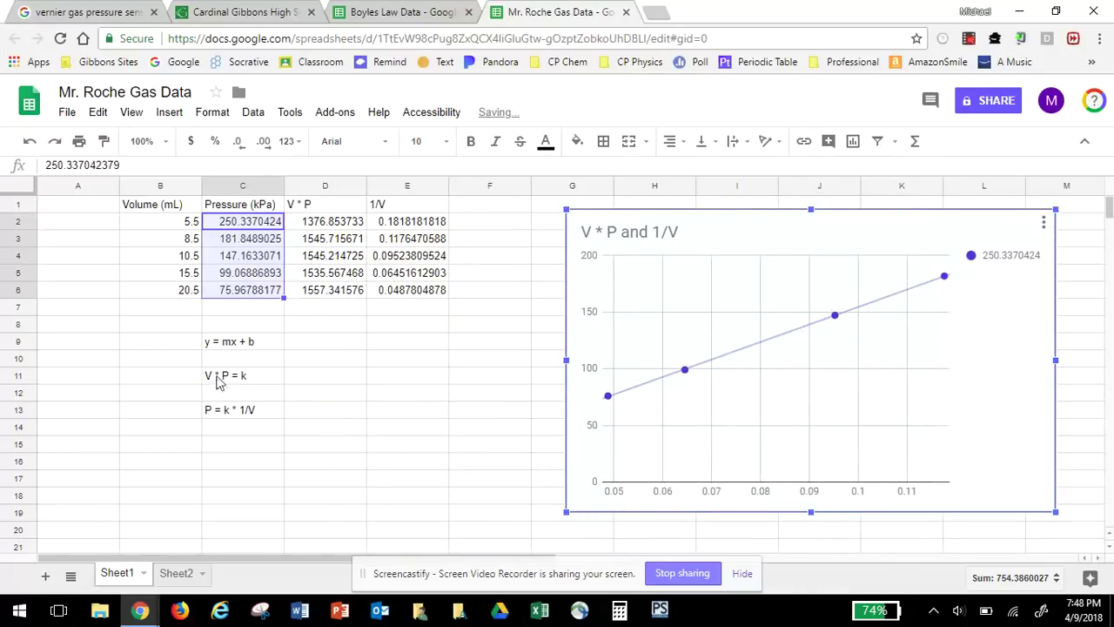
pyautogui.click(329, 257)
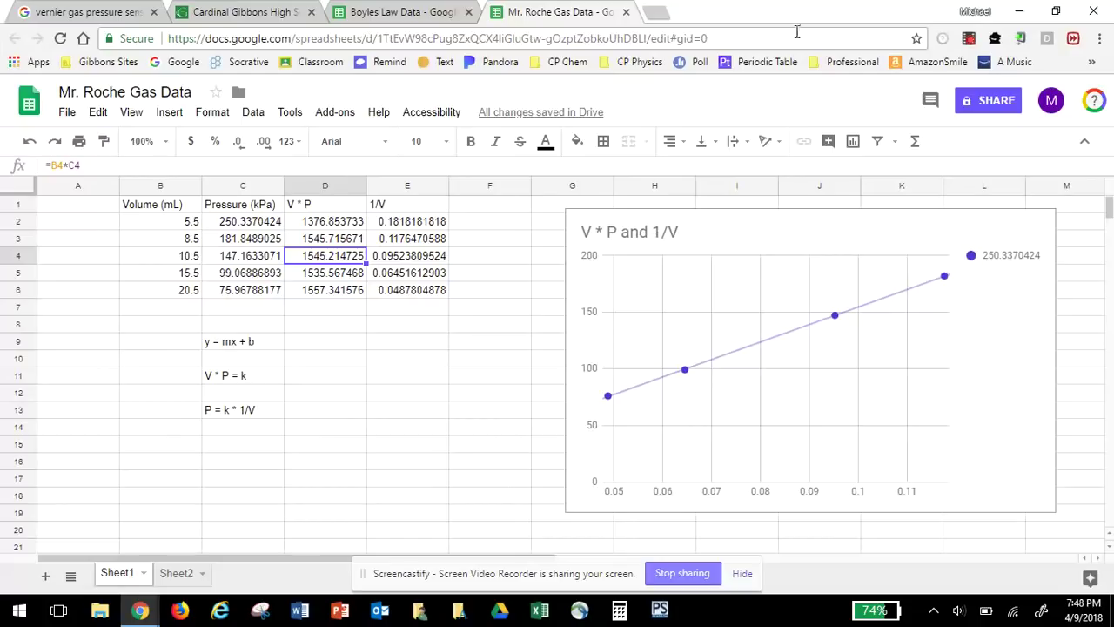
pyautogui.click(969, 39)
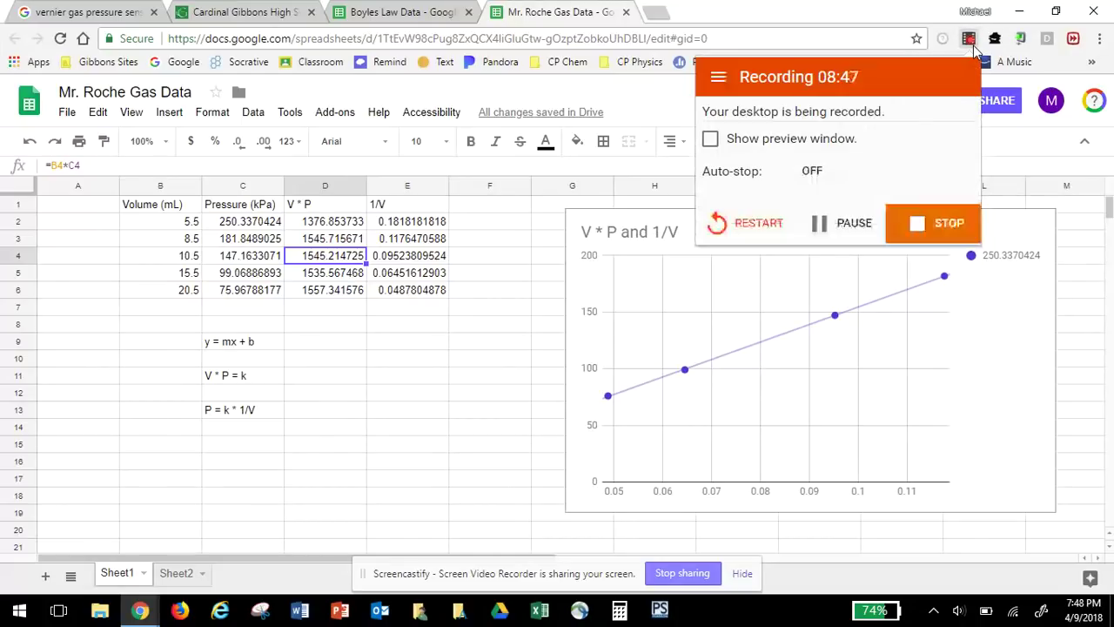